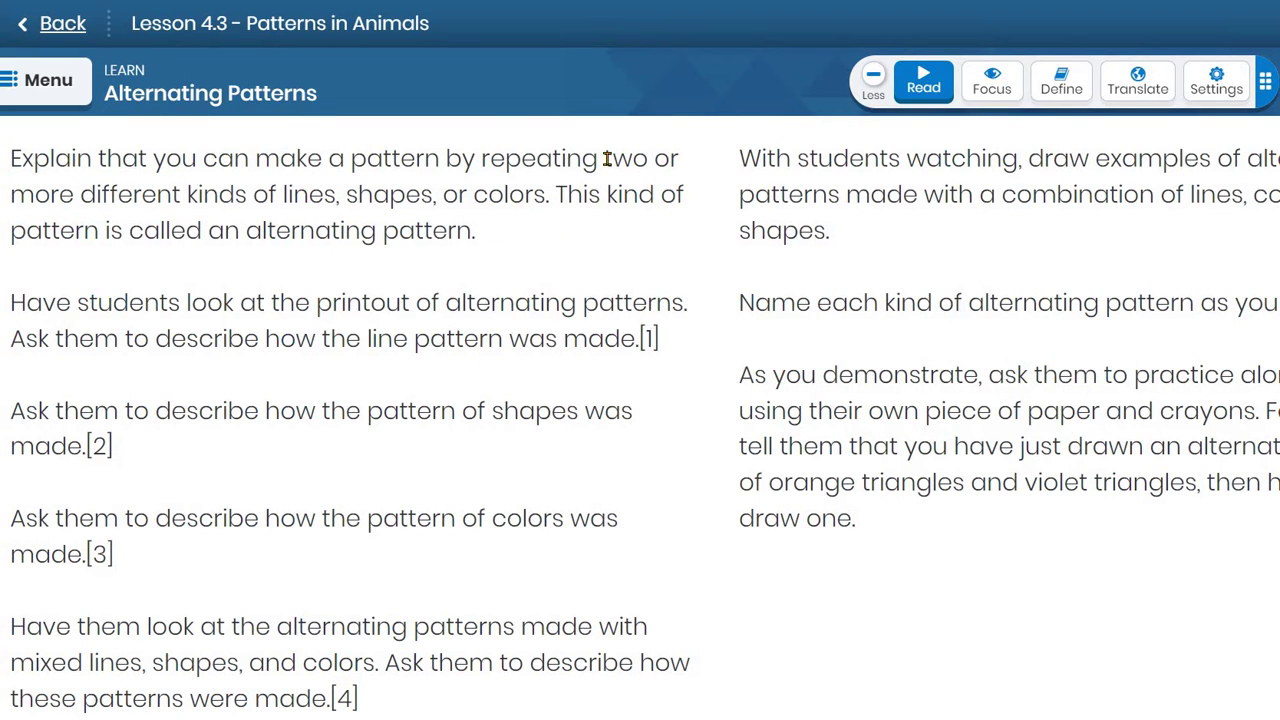
Step: Scroll through the Alternating Patterns page and highlight the sentence about repeating two or more lines, shapes or colors
{"action": "left_click_drag", "start_coordinate": [604, 158], "coordinate": [650, 158]}
{"action": "left_click", "coordinate": [598, 212]}
{"action": "scroll", "coordinate": [434, 366], "scroll_direction": "down", "scroll_amount": 2}
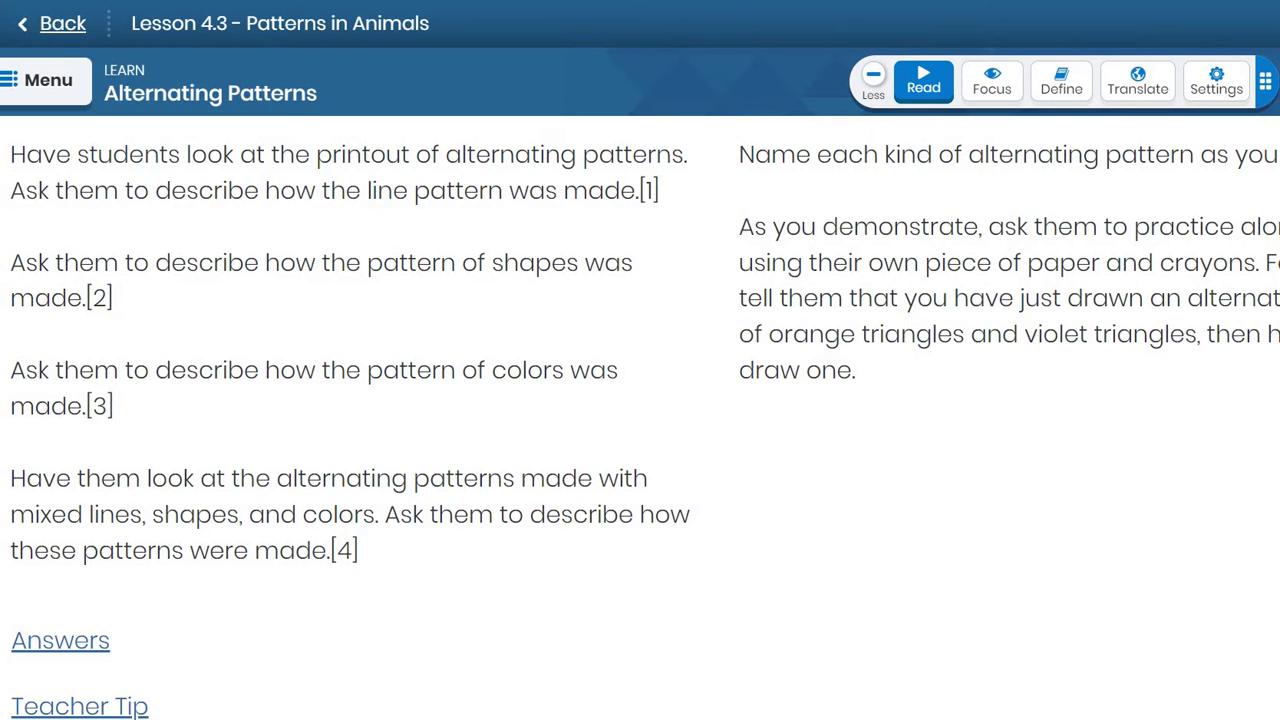
{"action": "scroll", "coordinate": [640, 418], "scroll_direction": "up", "scroll_amount": 2}
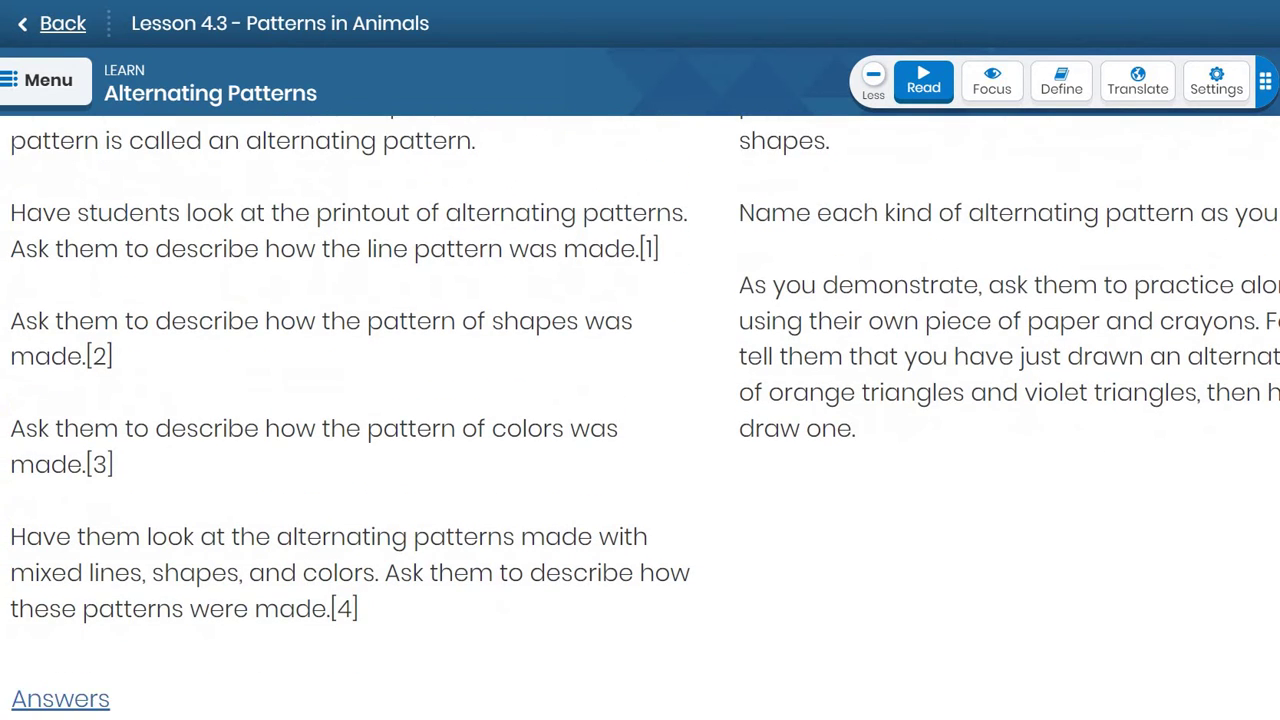
{"action": "scroll", "coordinate": [615, 420], "scroll_direction": "down", "scroll_amount": 1}
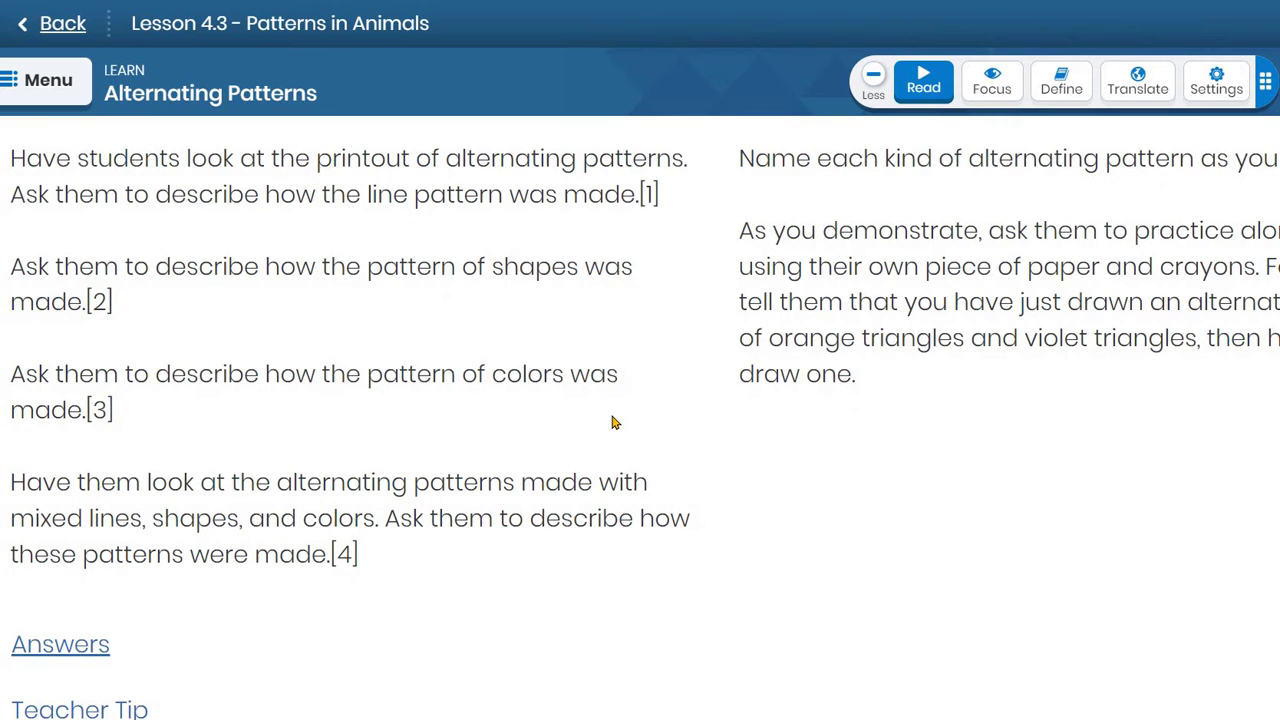
{"action": "scroll", "coordinate": [615, 422], "scroll_direction": "up", "scroll_amount": 3}
{"action": "left_click_drag", "start_coordinate": [547, 194], "coordinate": [153, 160]}
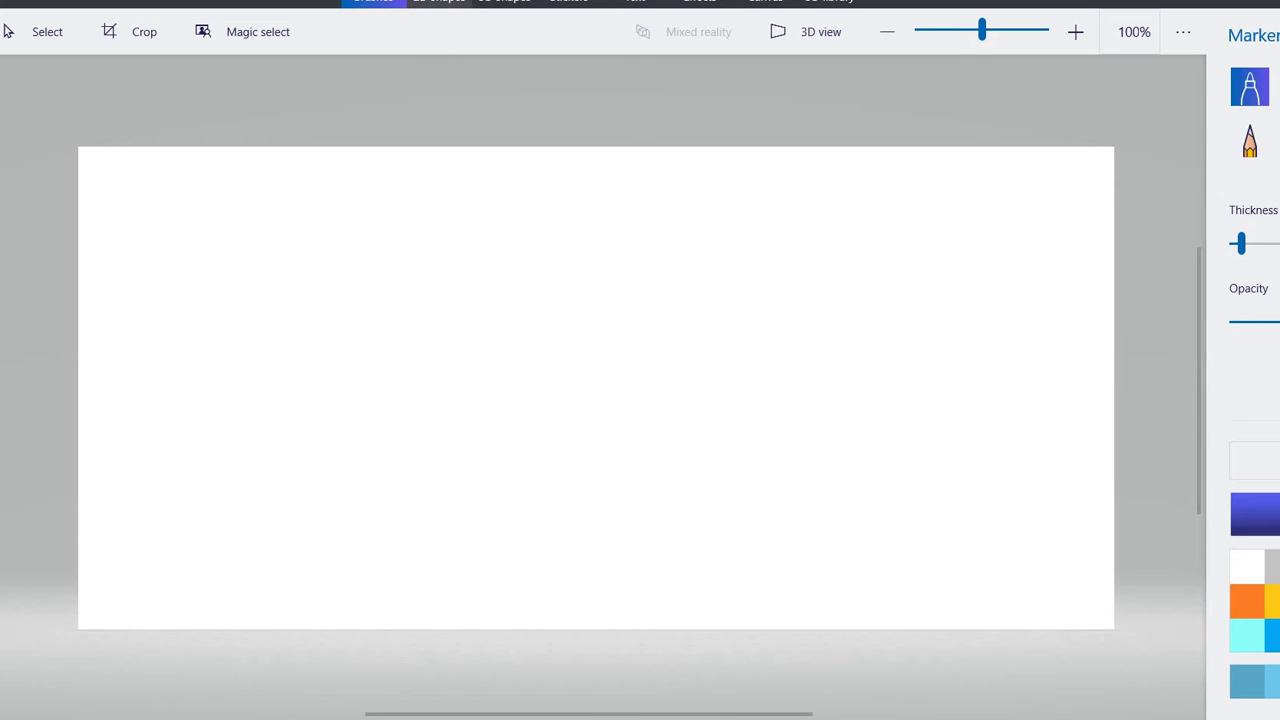
Step: Choose the Star sticker from the Stickers options
{"action": "left_click", "coordinate": [437, 1]}
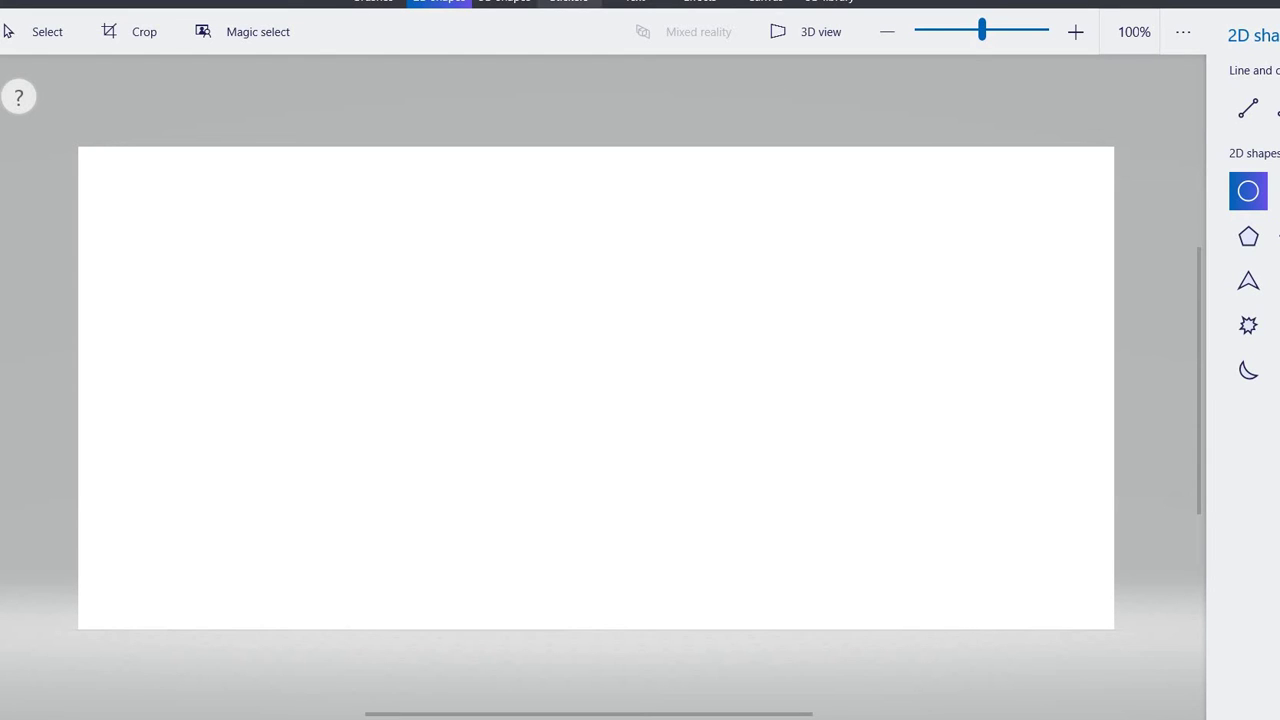
{"action": "left_click", "coordinate": [569, 2]}
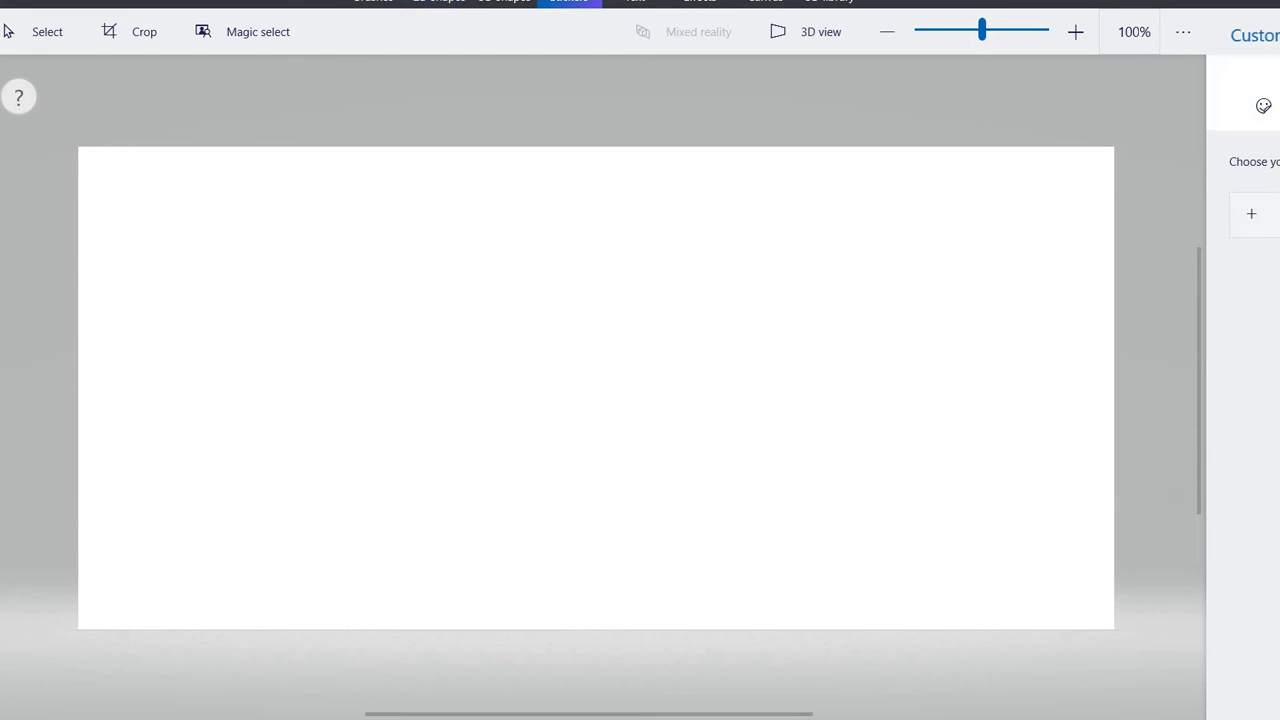
{"action": "left_click", "coordinate": [1254, 109]}
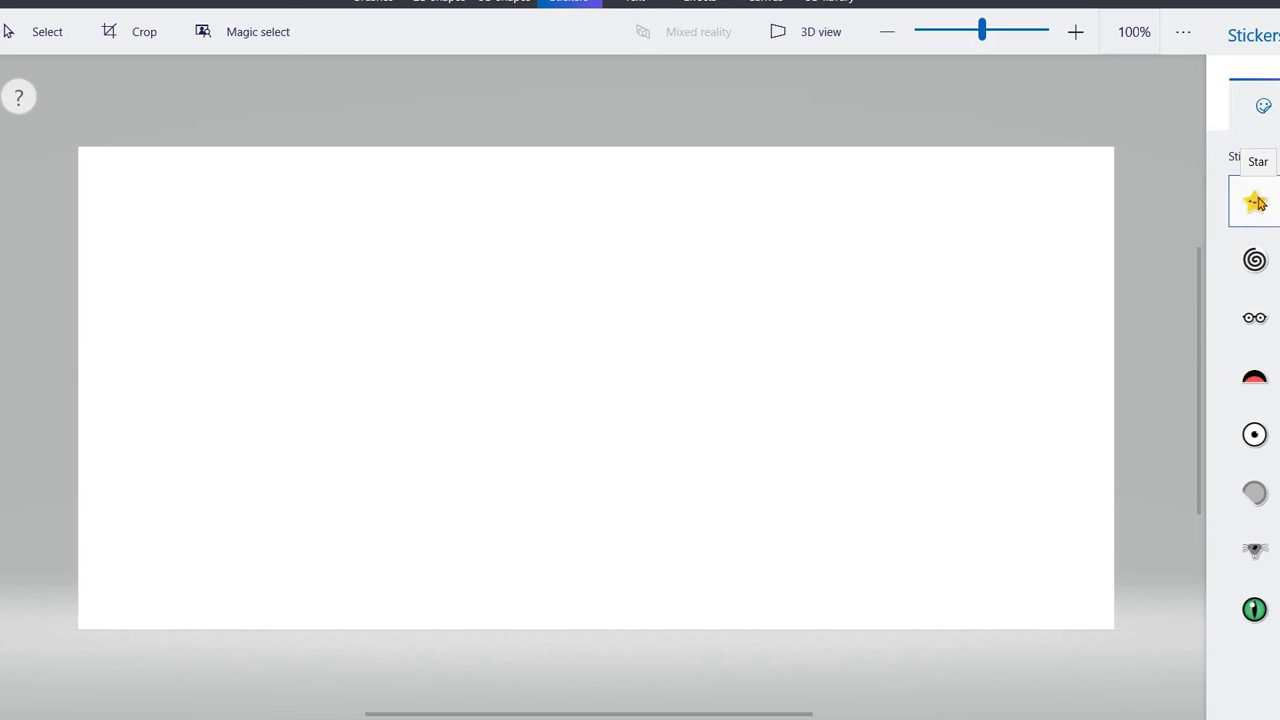
{"action": "left_click", "coordinate": [1256, 203]}
Step: Stamp star stickers at the top left, top middle and top right of the canvas
{"action": "left_click_drag", "start_coordinate": [176, 231], "coordinate": [260, 318]}
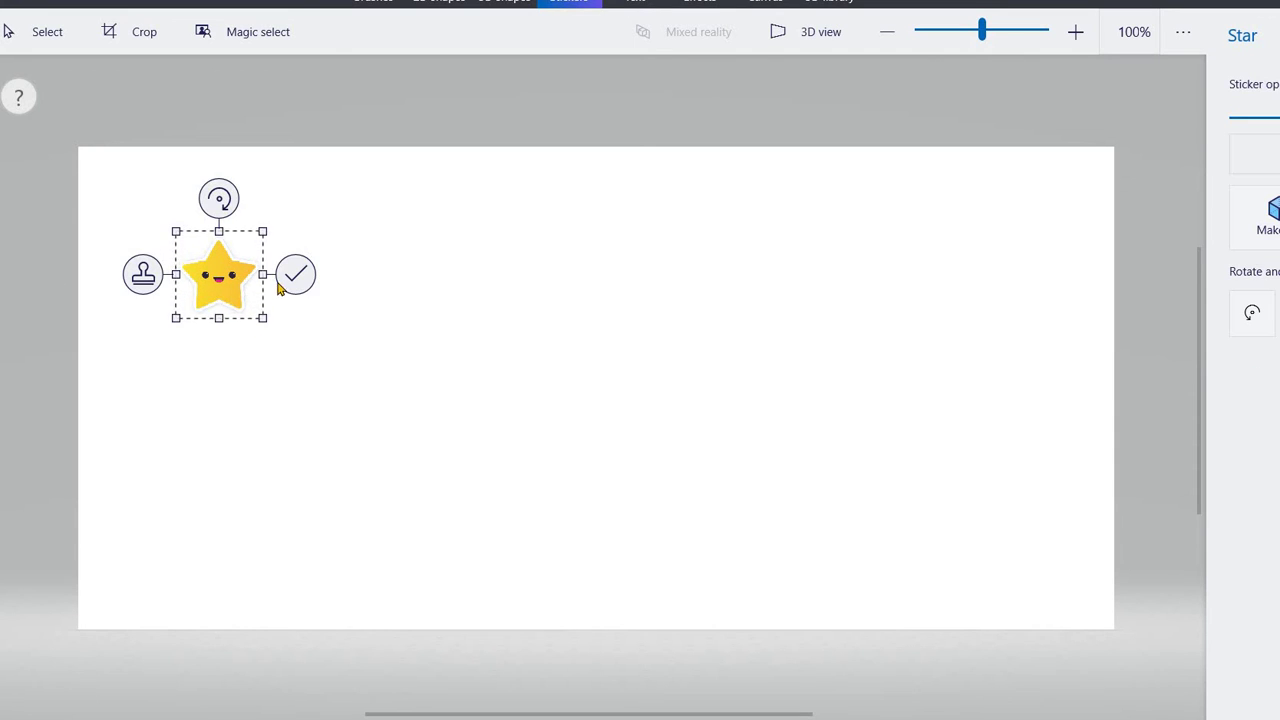
{"action": "left_click", "coordinate": [148, 279]}
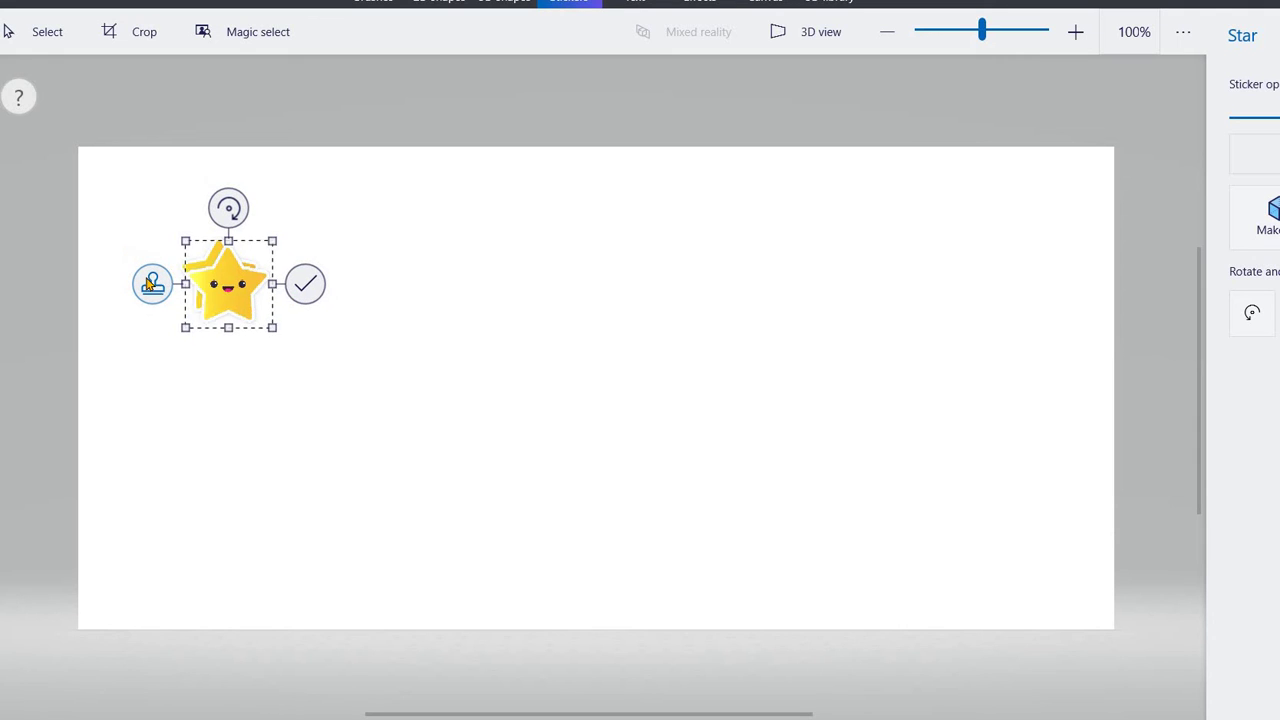
{"action": "left_click_drag", "start_coordinate": [247, 276], "coordinate": [535, 265]}
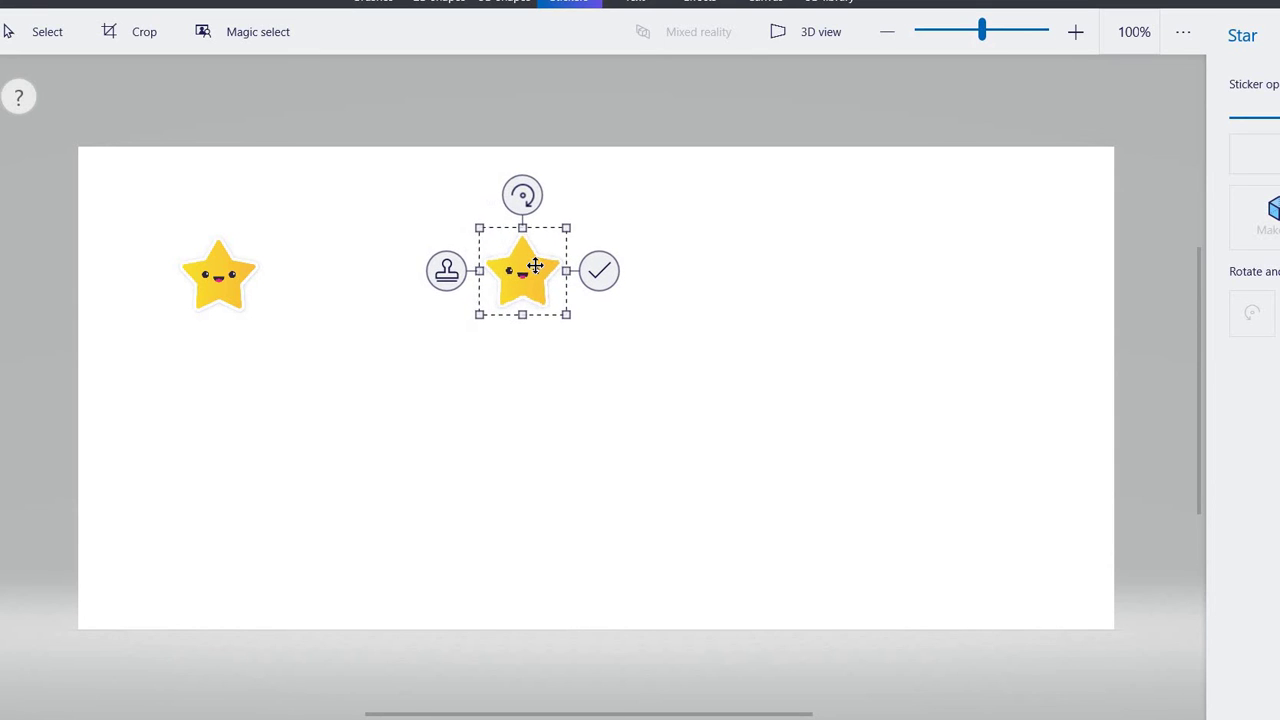
{"action": "left_click", "coordinate": [449, 273]}
{"action": "left_click_drag", "start_coordinate": [541, 290], "coordinate": [845, 270]}
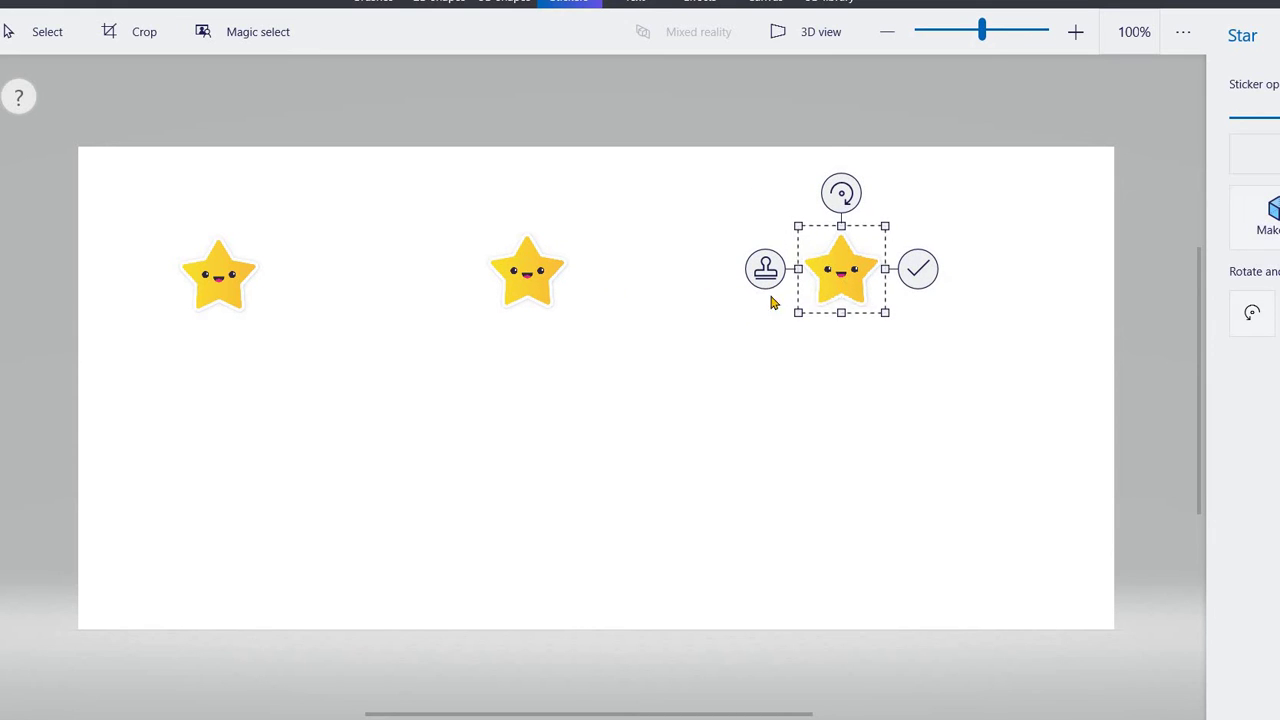
{"action": "left_click_drag", "start_coordinate": [839, 280], "coordinate": [991, 358]}
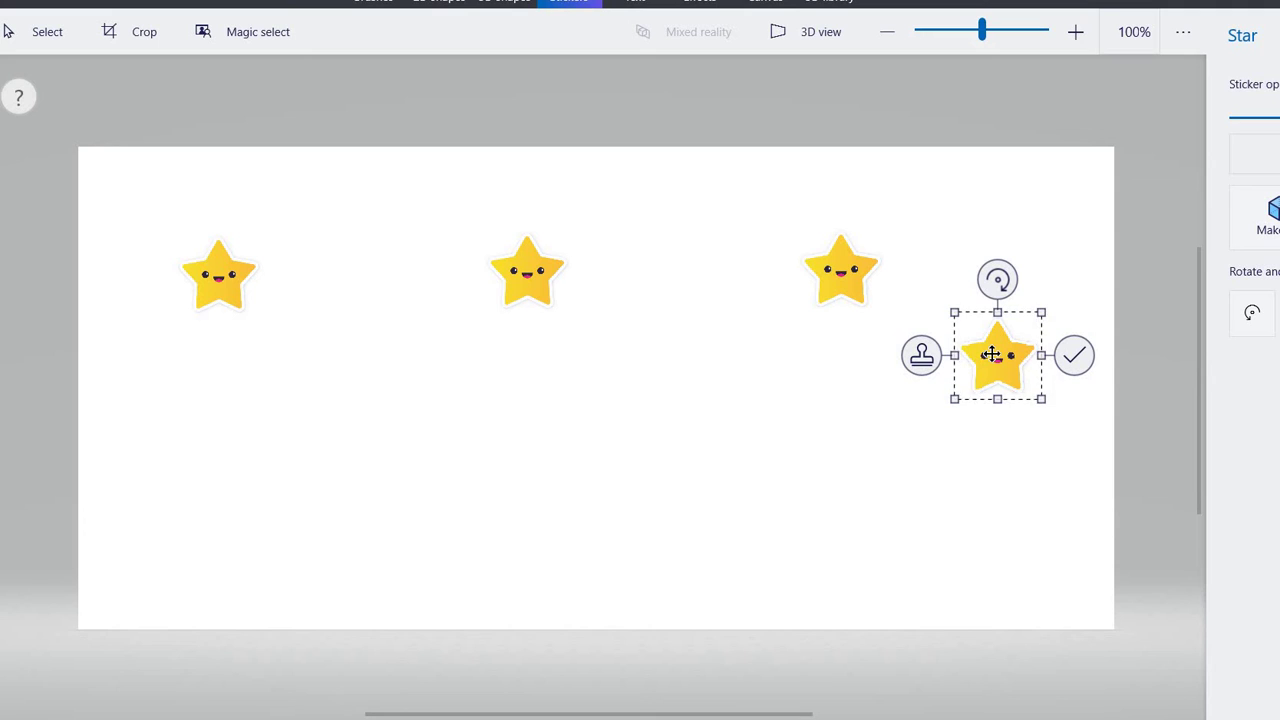
Step: Remove the extra star left at the lower right of the canvas
{"action": "left_click_drag", "start_coordinate": [994, 357], "coordinate": [1011, 510]}
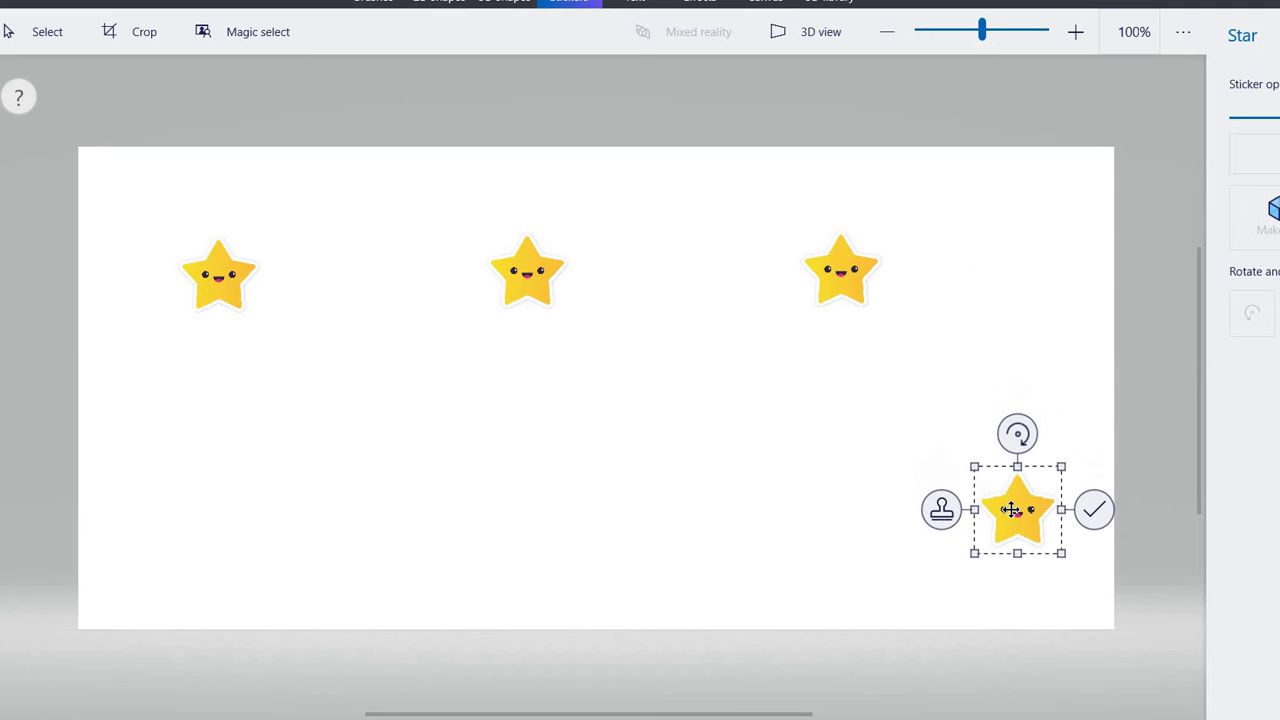
{"action": "left_click", "coordinate": [1093, 510]}
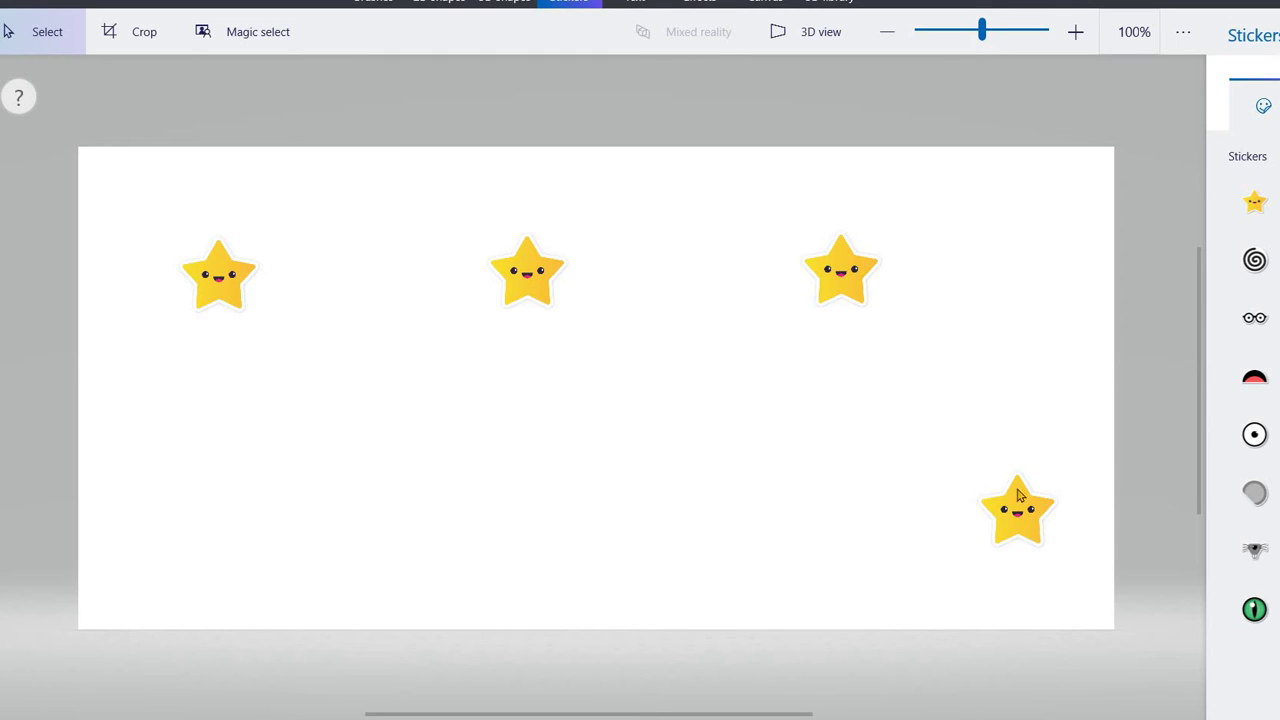
{"action": "left_click_drag", "start_coordinate": [963, 472], "coordinate": [1045, 538]}
{"action": "key", "text": "Delete"}
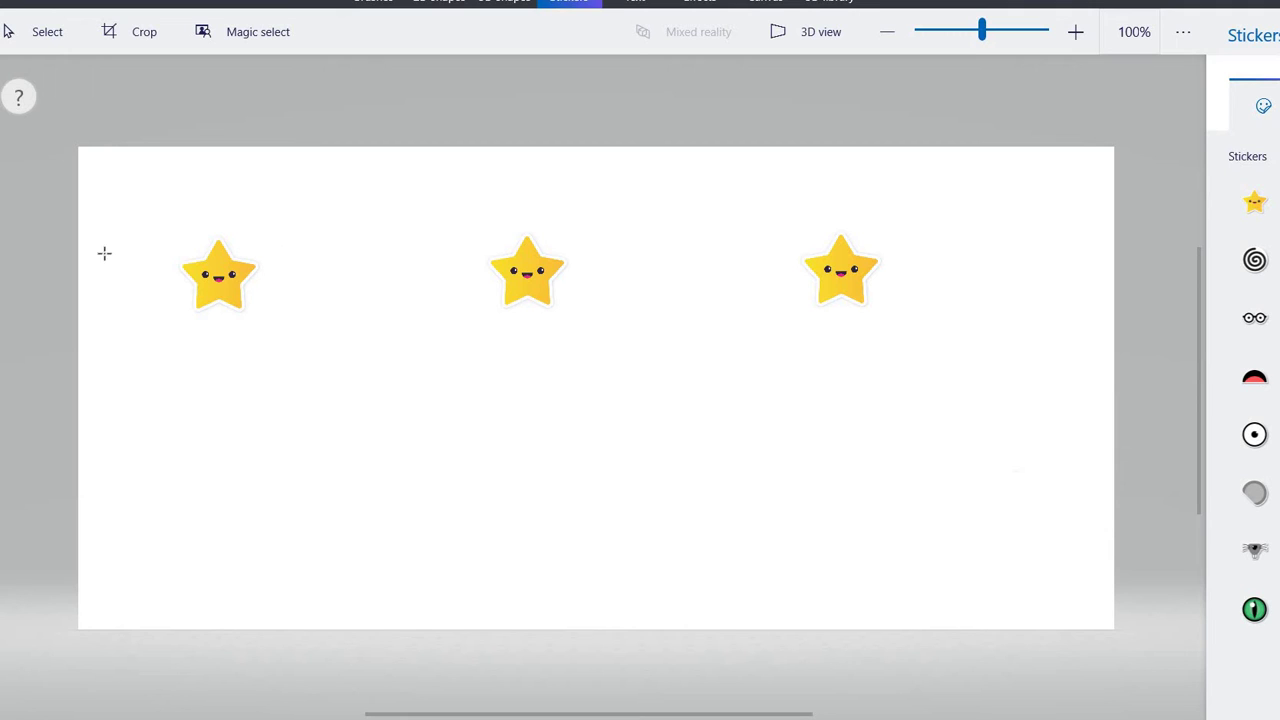
Step: Place a planet sticker left of each of the three stars, pasting copies for the middle and right stars
{"action": "left_click", "coordinate": [132, 276]}
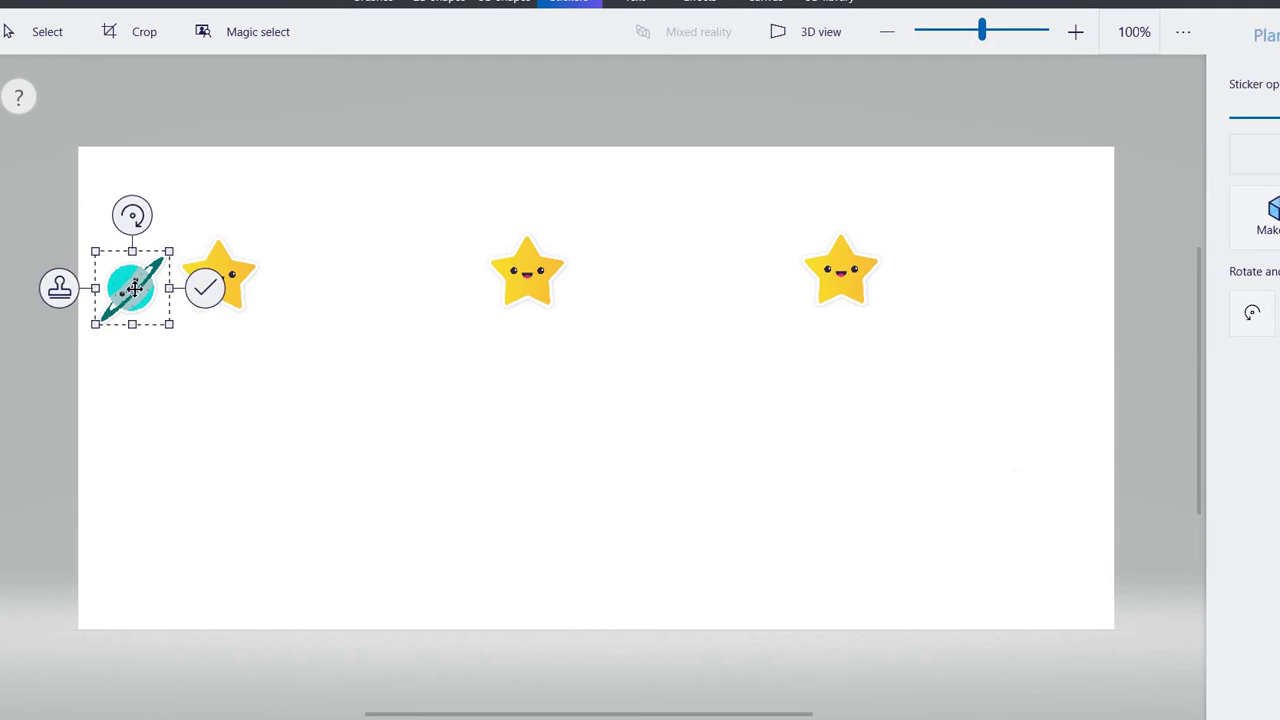
{"action": "left_click_drag", "start_coordinate": [129, 286], "coordinate": [132, 276]}
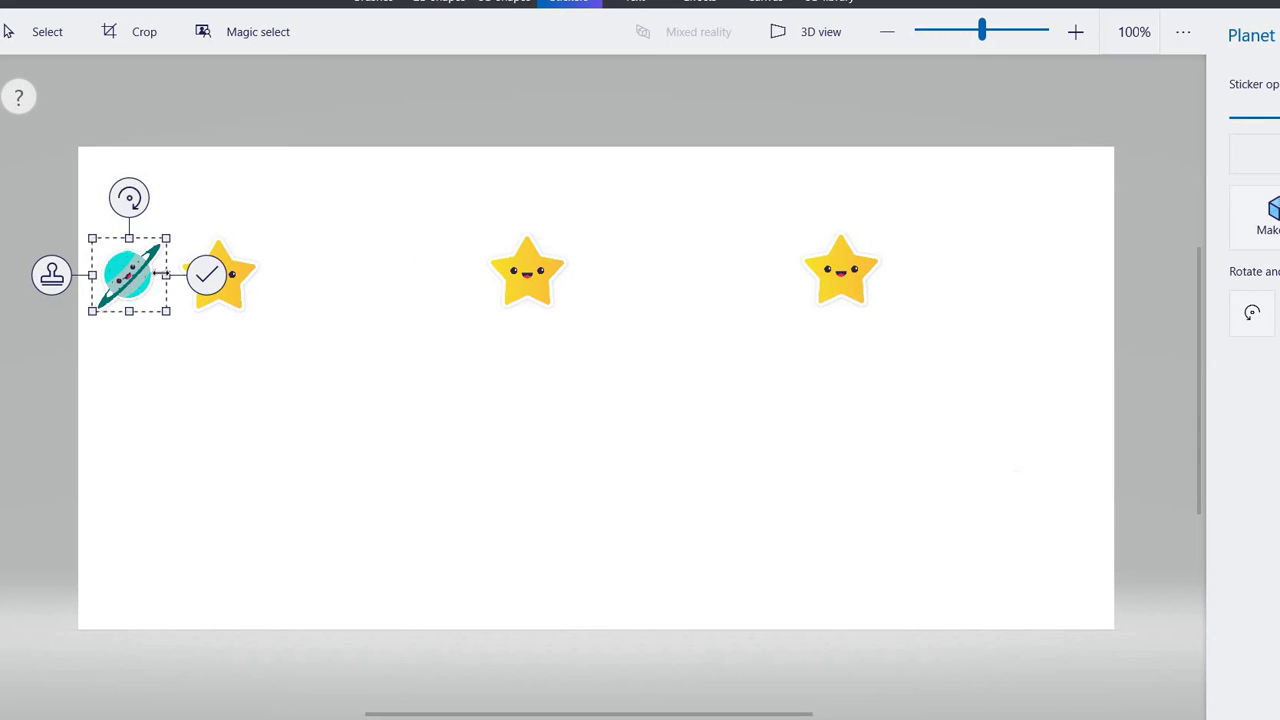
{"action": "left_click_drag", "start_coordinate": [136, 284], "coordinate": [146, 294]}
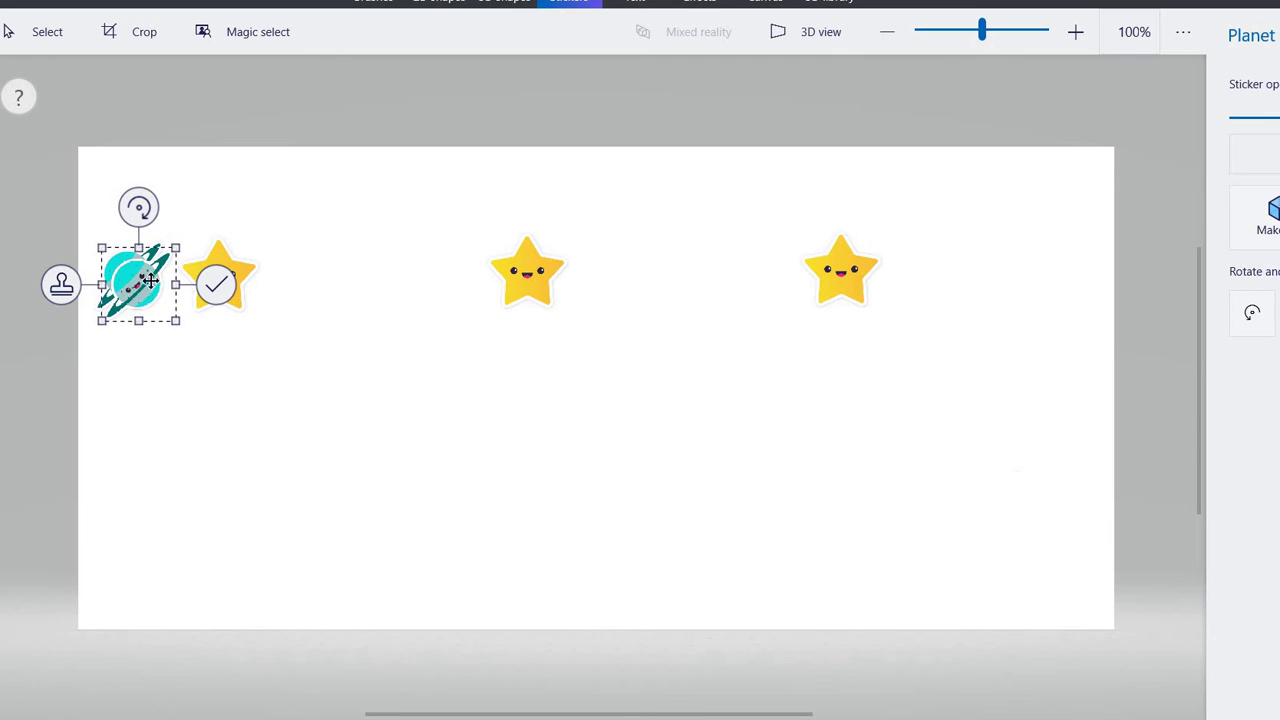
{"action": "key", "text": "ctrl+v"}
{"action": "left_click_drag", "start_coordinate": [423, 277], "coordinate": [772, 265]}
{"action": "key", "text": "ctrl+v"}
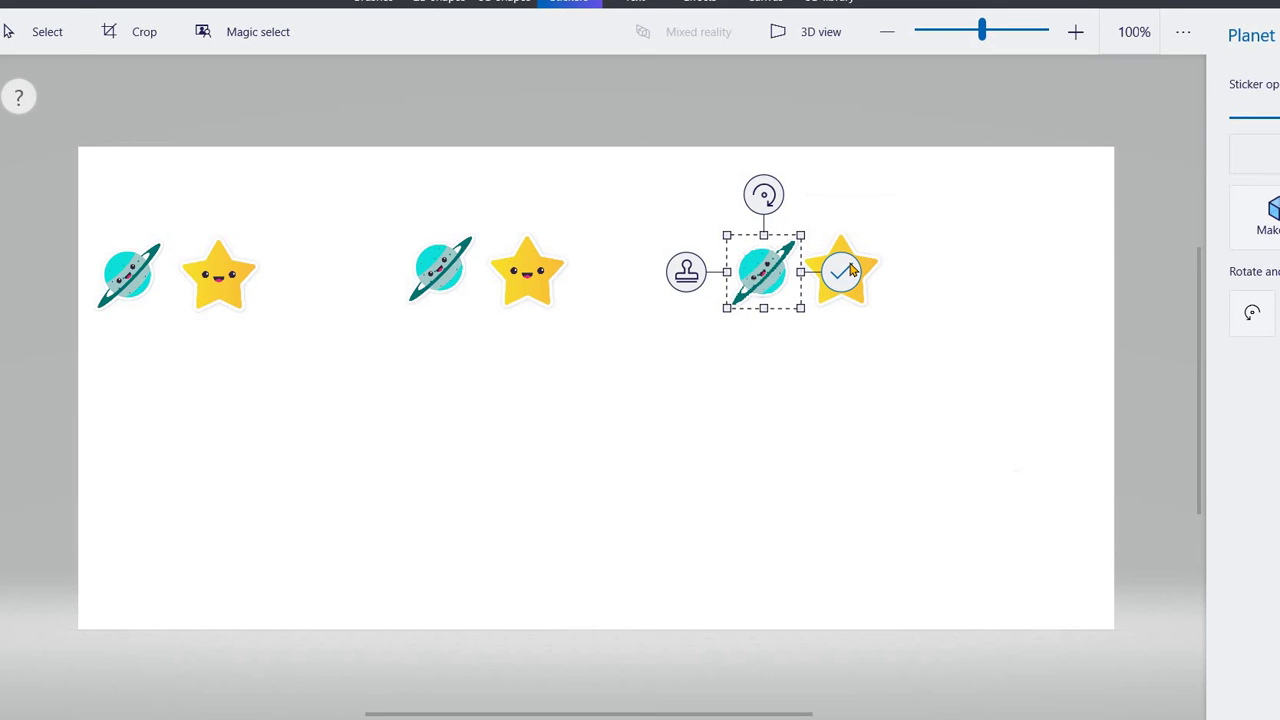
{"action": "left_click", "coordinate": [843, 272]}
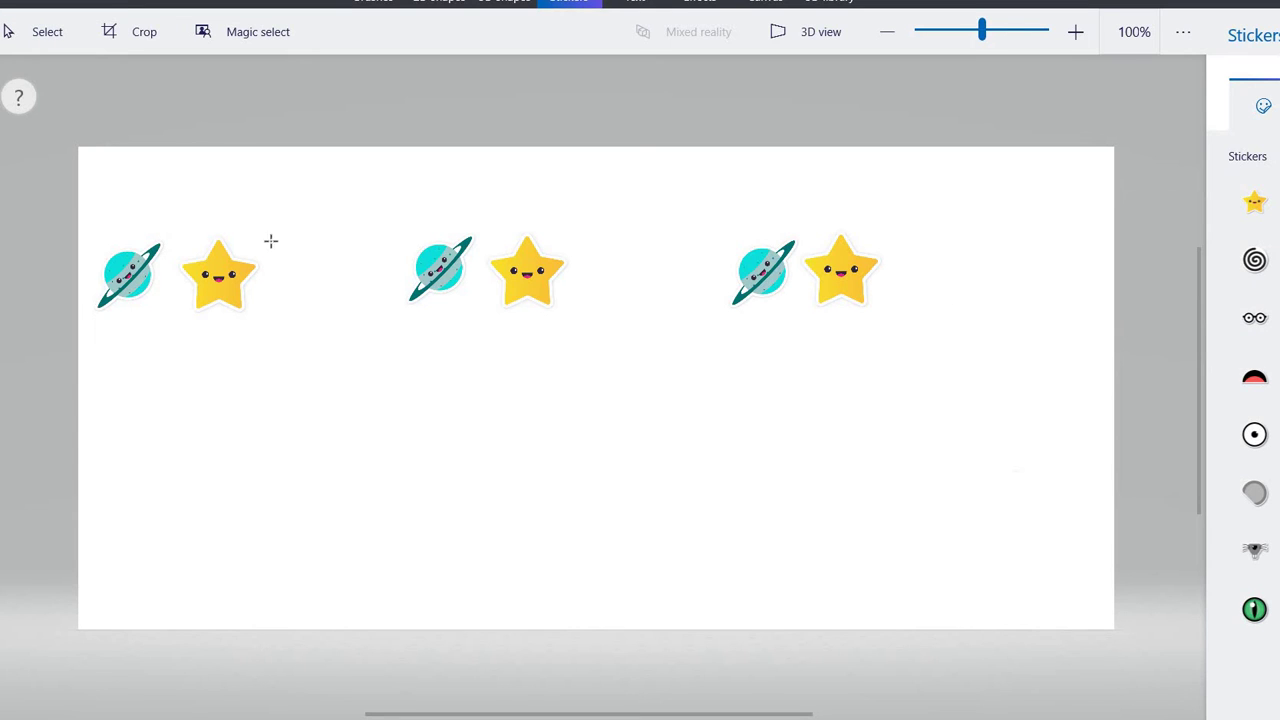
Step: Stamp a ninja-cat sticker right of the first, middle and third stars
{"action": "left_click_drag", "start_coordinate": [272, 245], "coordinate": [314, 283]}
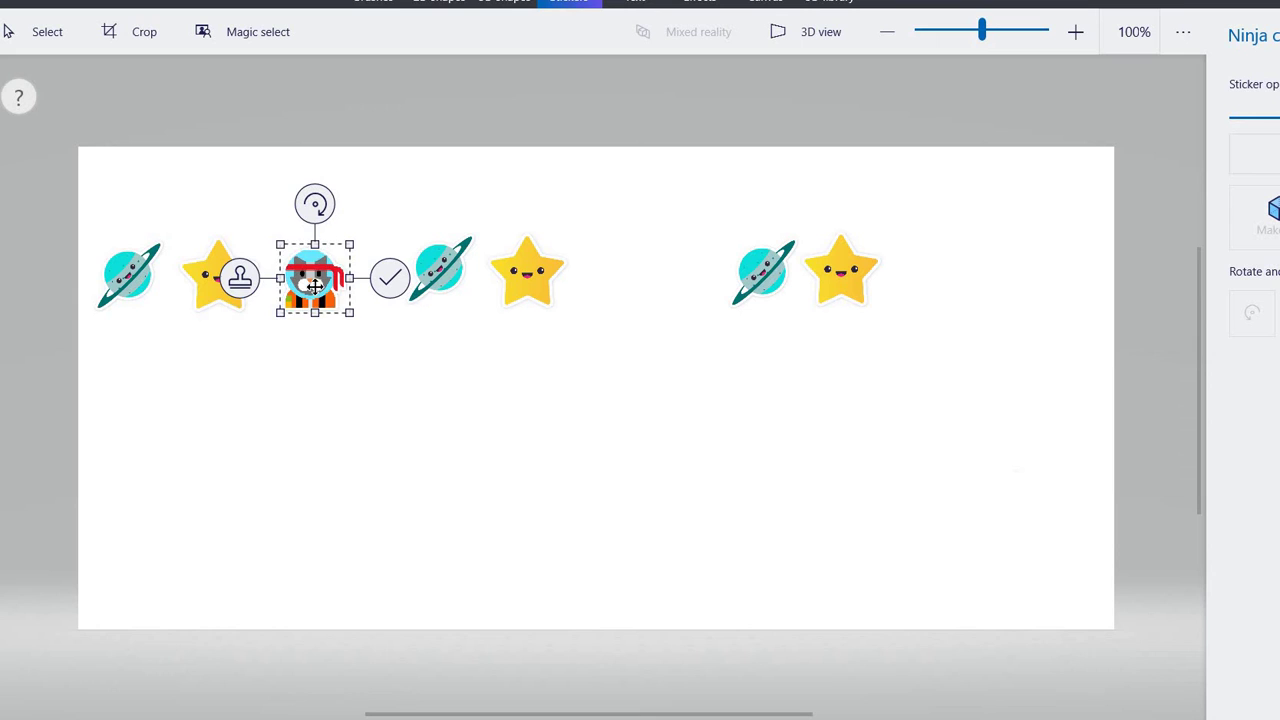
{"action": "left_click", "coordinate": [246, 278]}
{"action": "left_click_drag", "start_coordinate": [589, 261], "coordinate": [627, 272]}
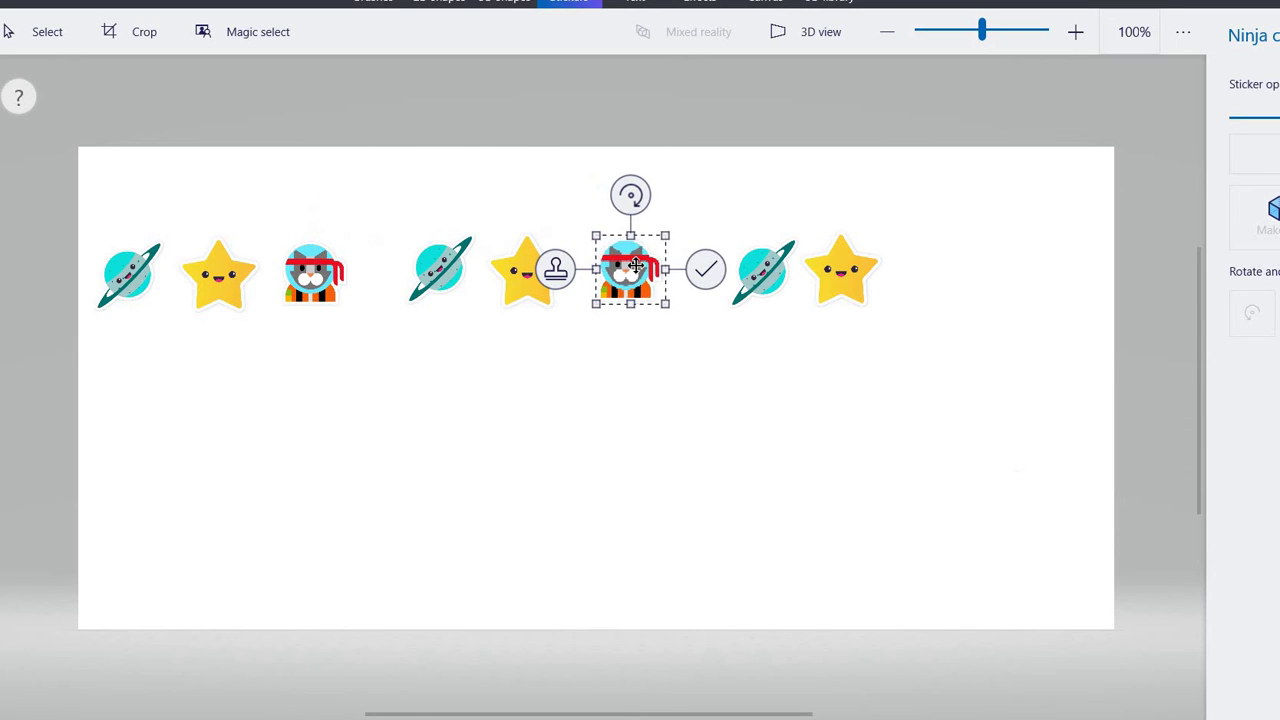
{"action": "left_click", "coordinate": [552, 270]}
{"action": "left_click_drag", "start_coordinate": [618, 268], "coordinate": [906, 257]}
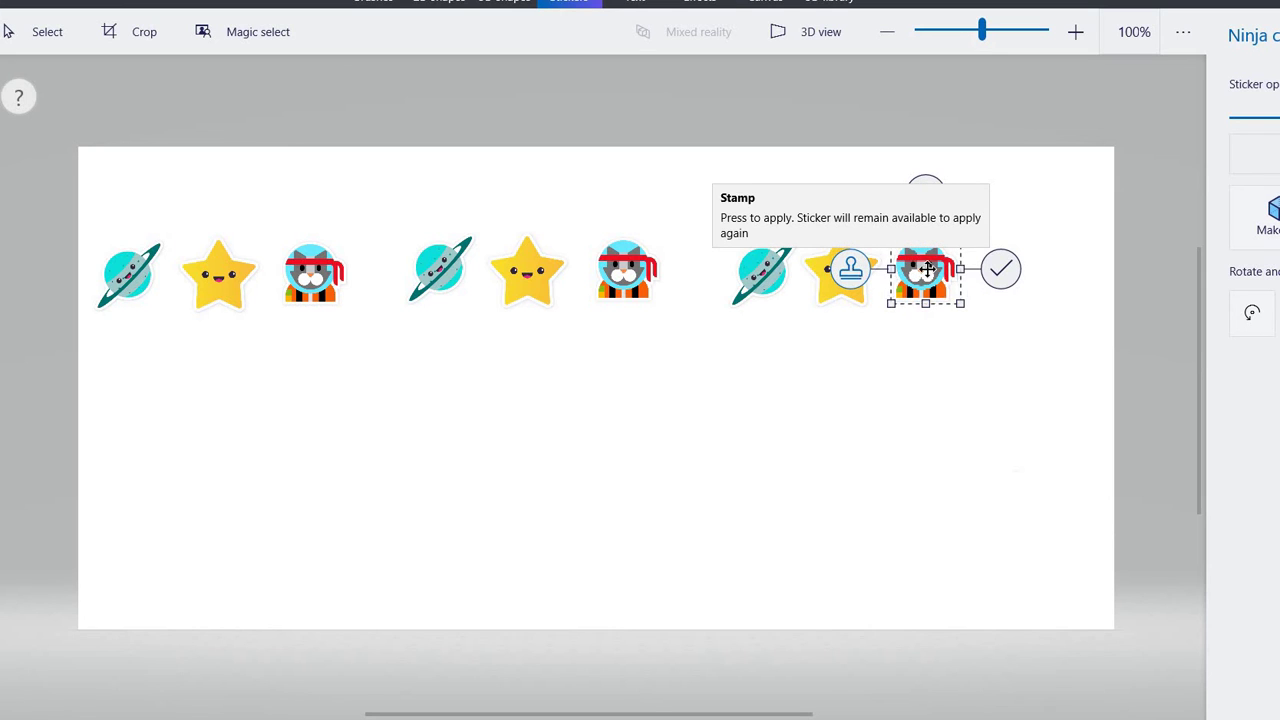
{"action": "left_click", "coordinate": [1000, 269]}
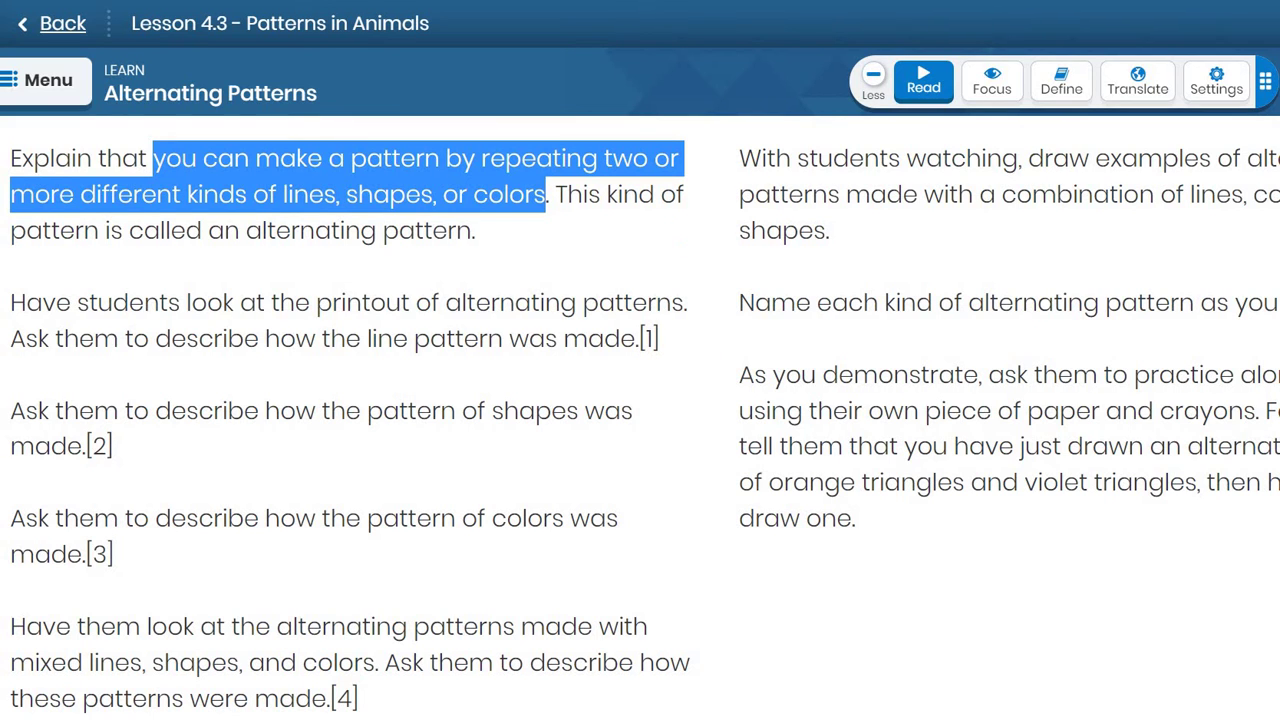
{"action": "mouse_move", "coordinate": [623, 719]}
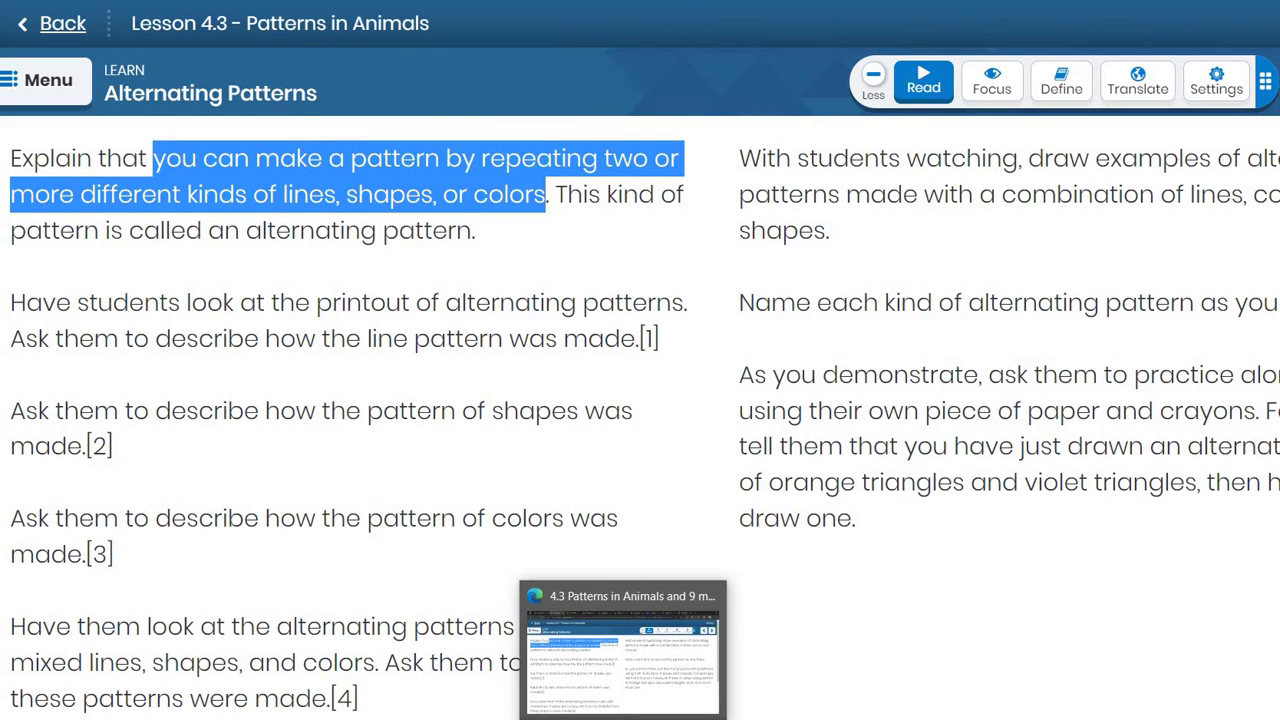
{"action": "left_click", "coordinate": [815, 719]}
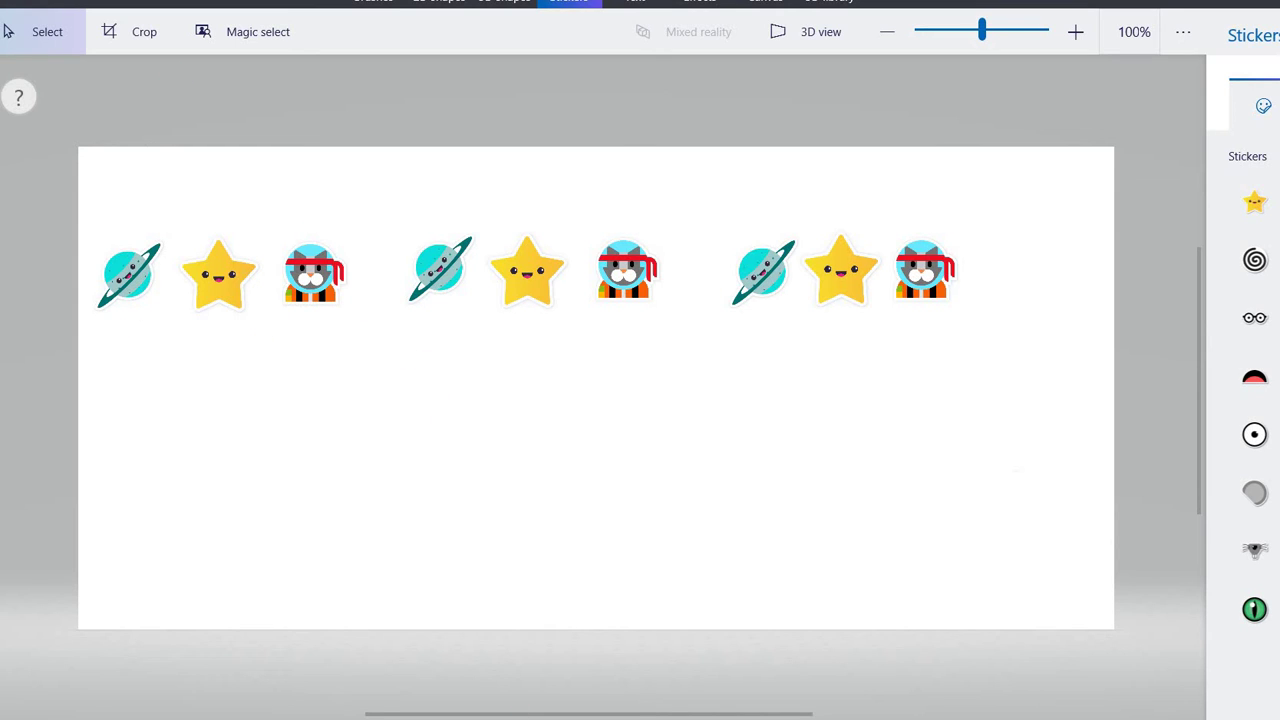
Step: Draw a circle below the first sticker group with orange outline and orange fill
{"action": "mouse_move", "coordinate": [480, 719]}
{"action": "left_click", "coordinate": [438, 2]}
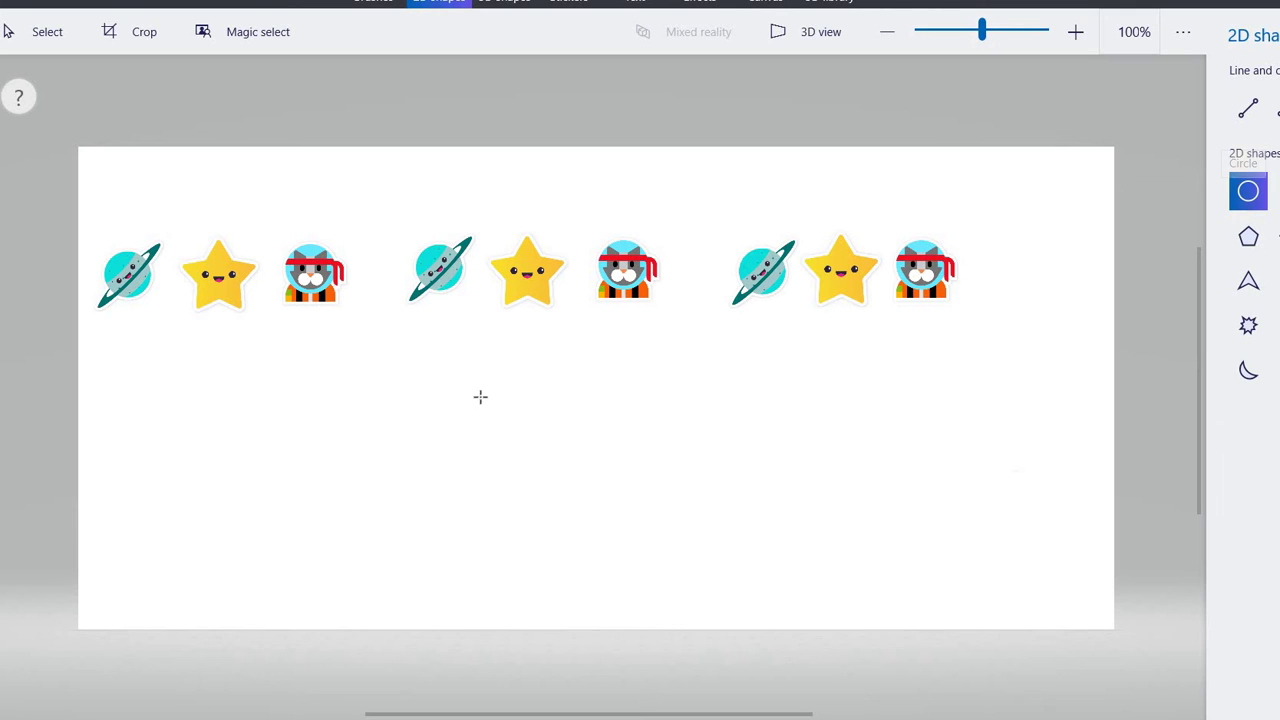
{"action": "left_click_drag", "start_coordinate": [120, 399], "coordinate": [217, 494]}
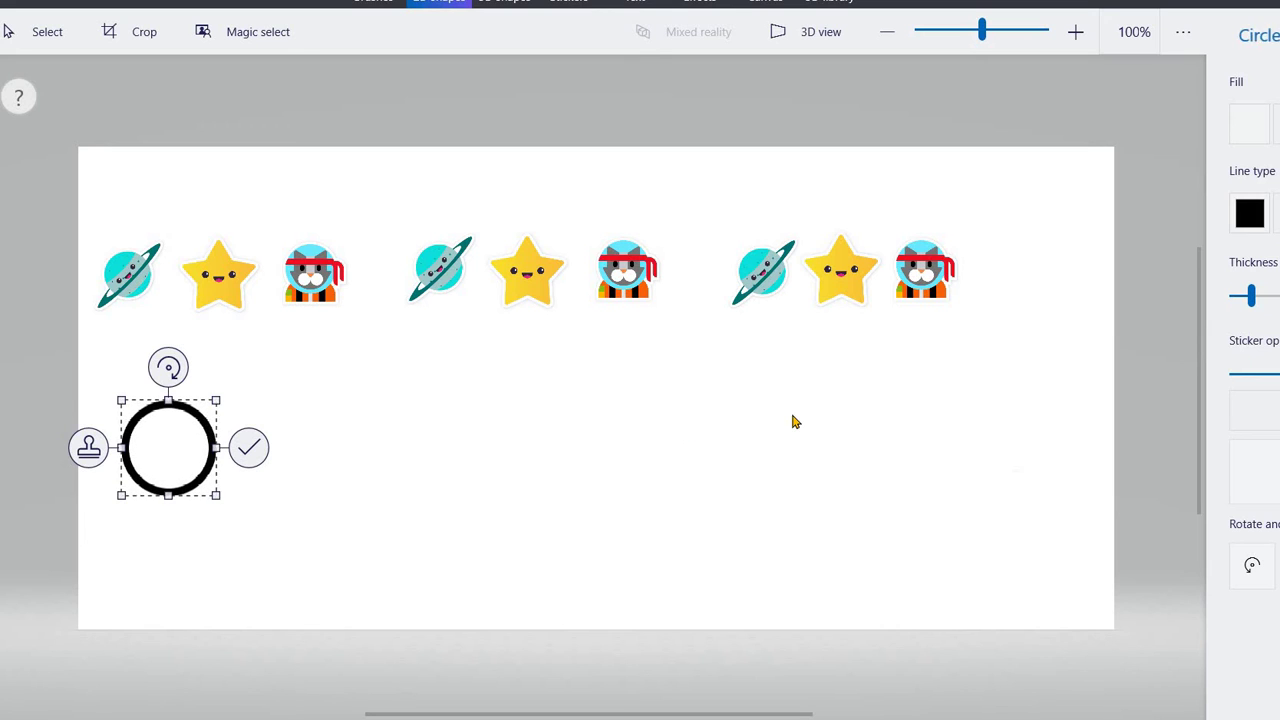
{"action": "left_click", "coordinate": [1254, 215]}
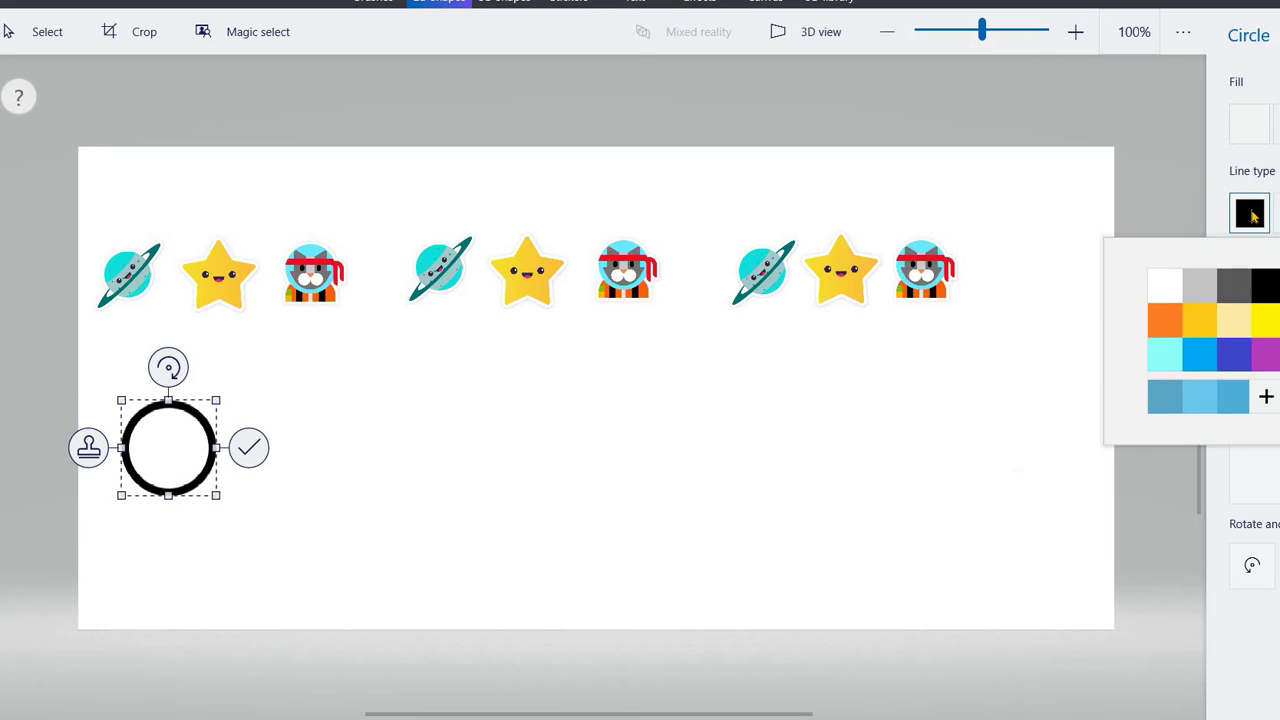
{"action": "left_click", "coordinate": [1169, 321]}
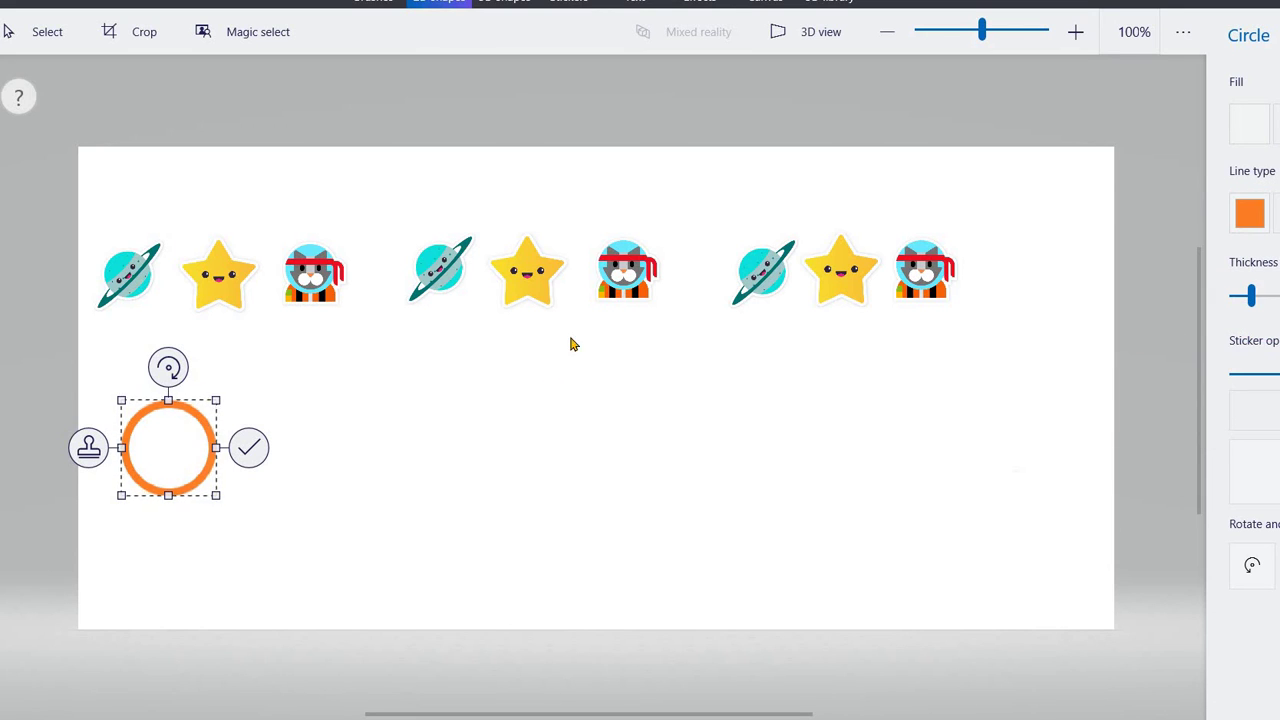
{"action": "left_click", "coordinate": [1250, 123]}
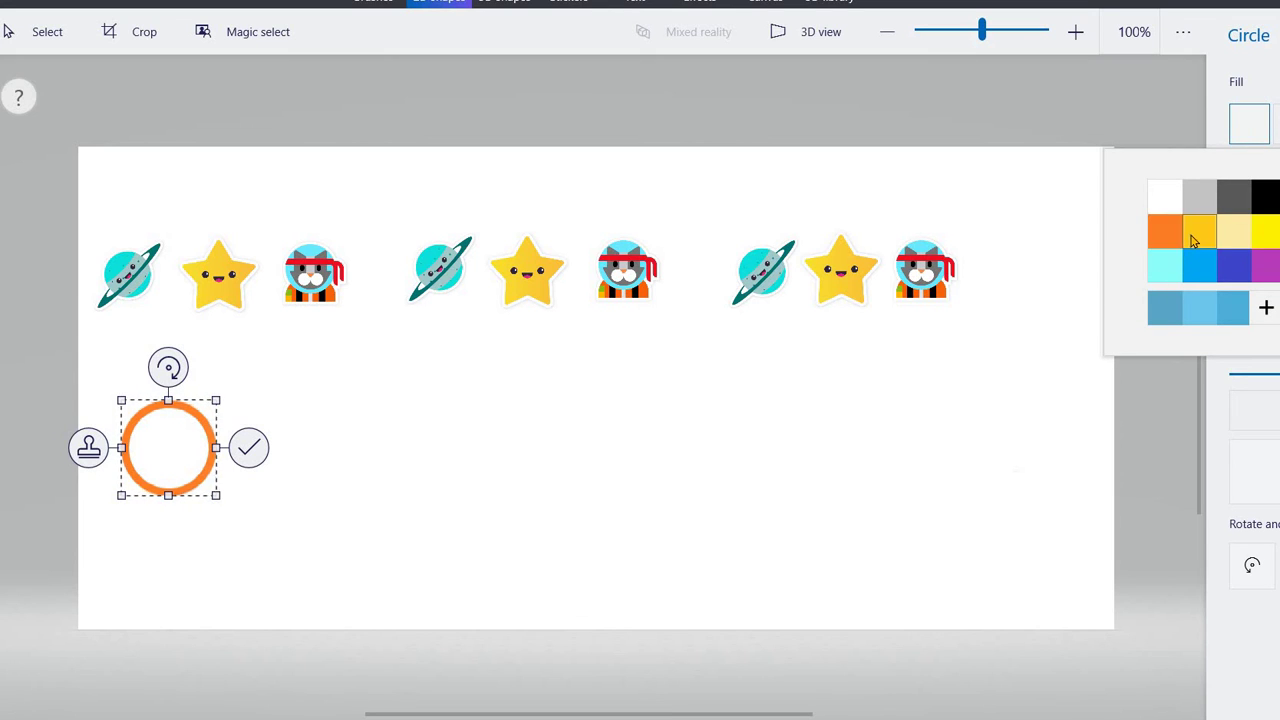
{"action": "left_click", "coordinate": [1165, 232]}
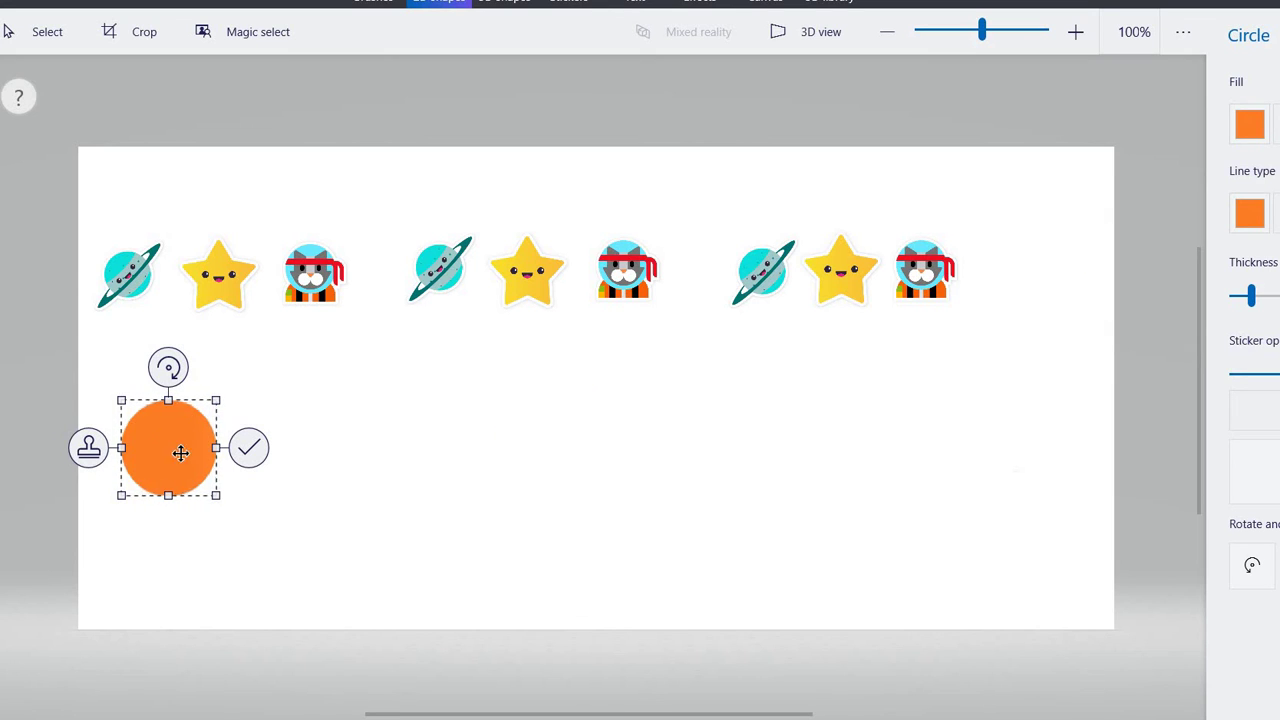
{"action": "left_click", "coordinate": [88, 450]}
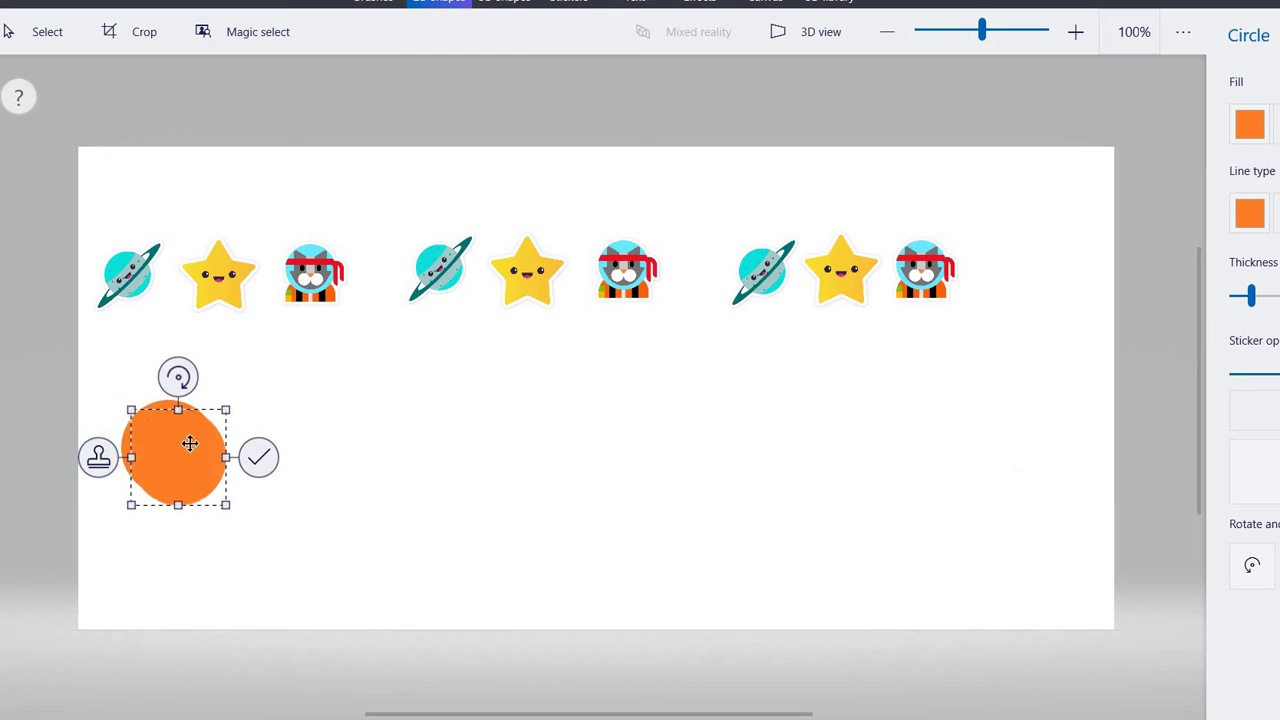
Step: Move orange circle copies under the middle and right sticker groups and fix them in place
{"action": "left_click_drag", "start_coordinate": [189, 443], "coordinate": [583, 443]}
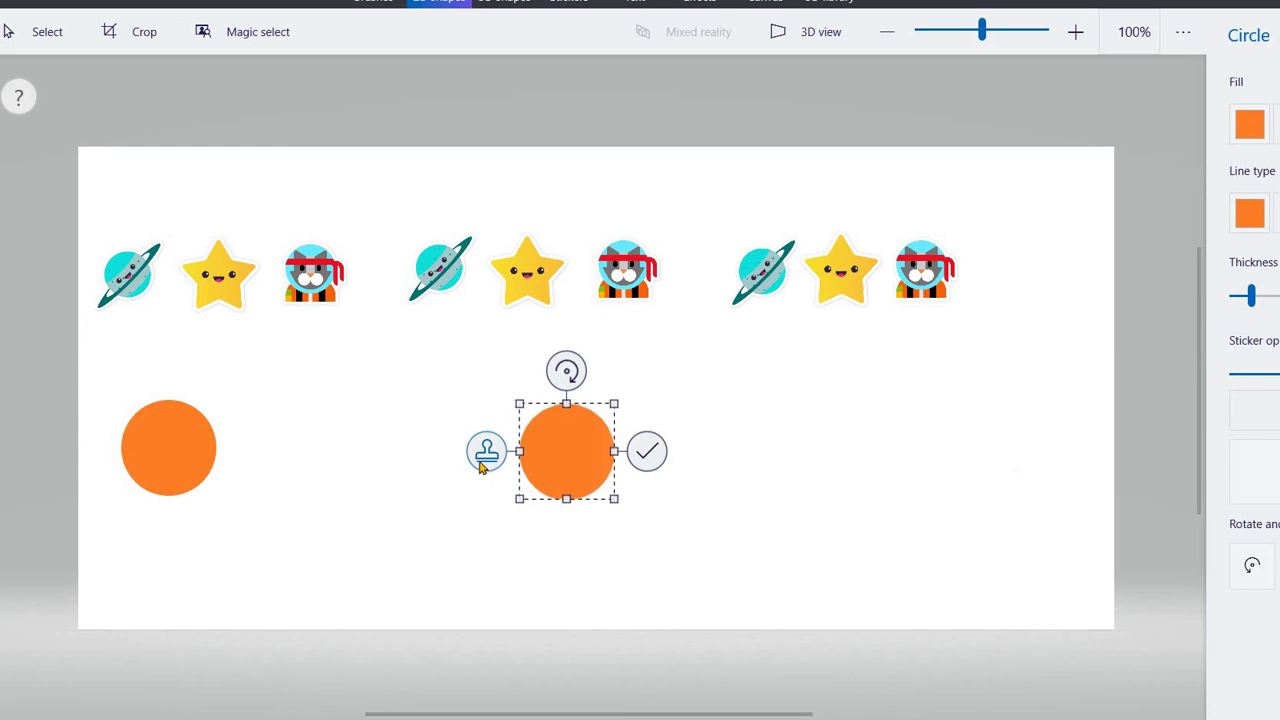
{"action": "left_click_drag", "start_coordinate": [574, 449], "coordinate": [583, 456]}
{"action": "left_click_drag", "start_coordinate": [787, 427], "coordinate": [982, 452]}
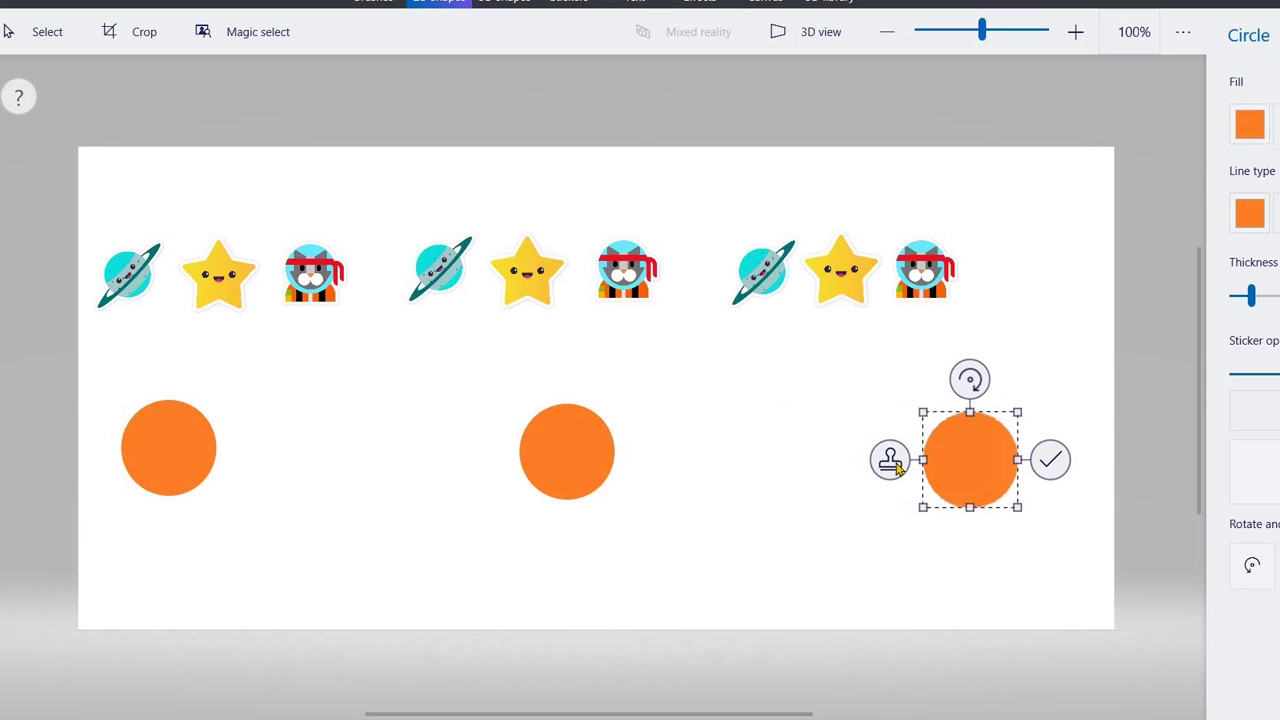
{"action": "left_click", "coordinate": [1062, 461]}
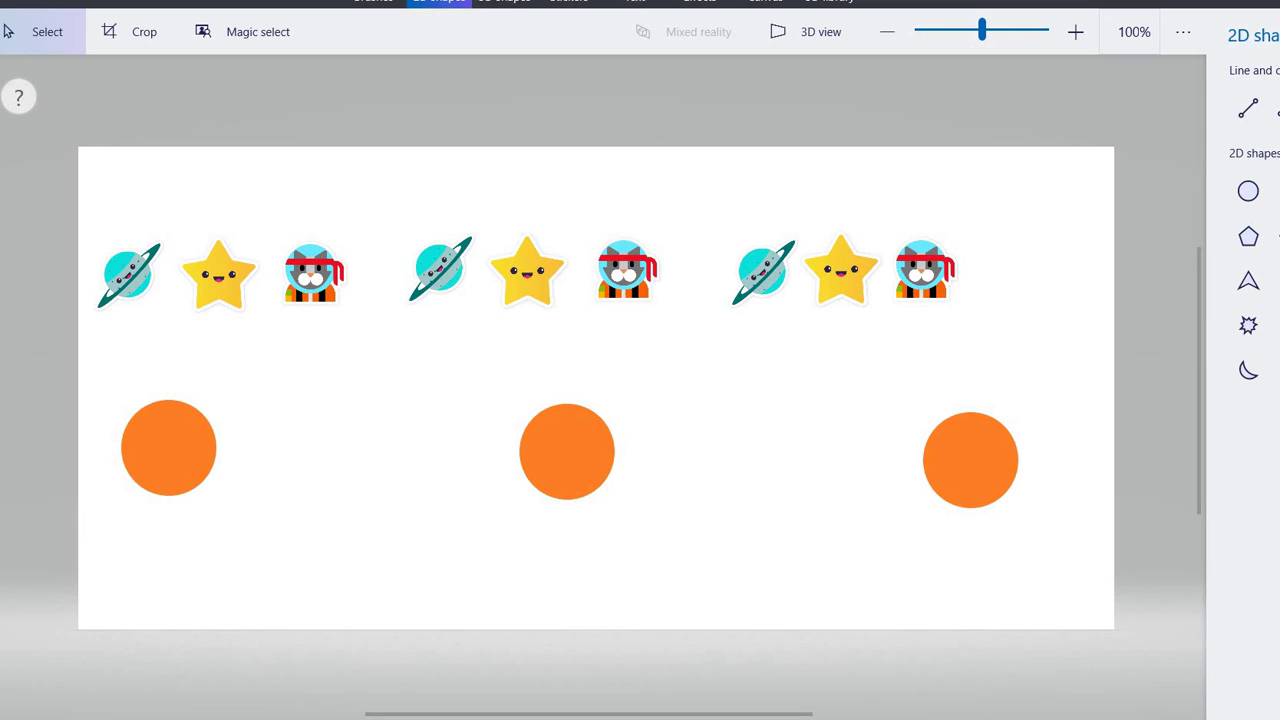
Step: Draw a pentagon beside the first orange circle with blue fill and blue outline
{"action": "left_click", "coordinate": [1247, 240]}
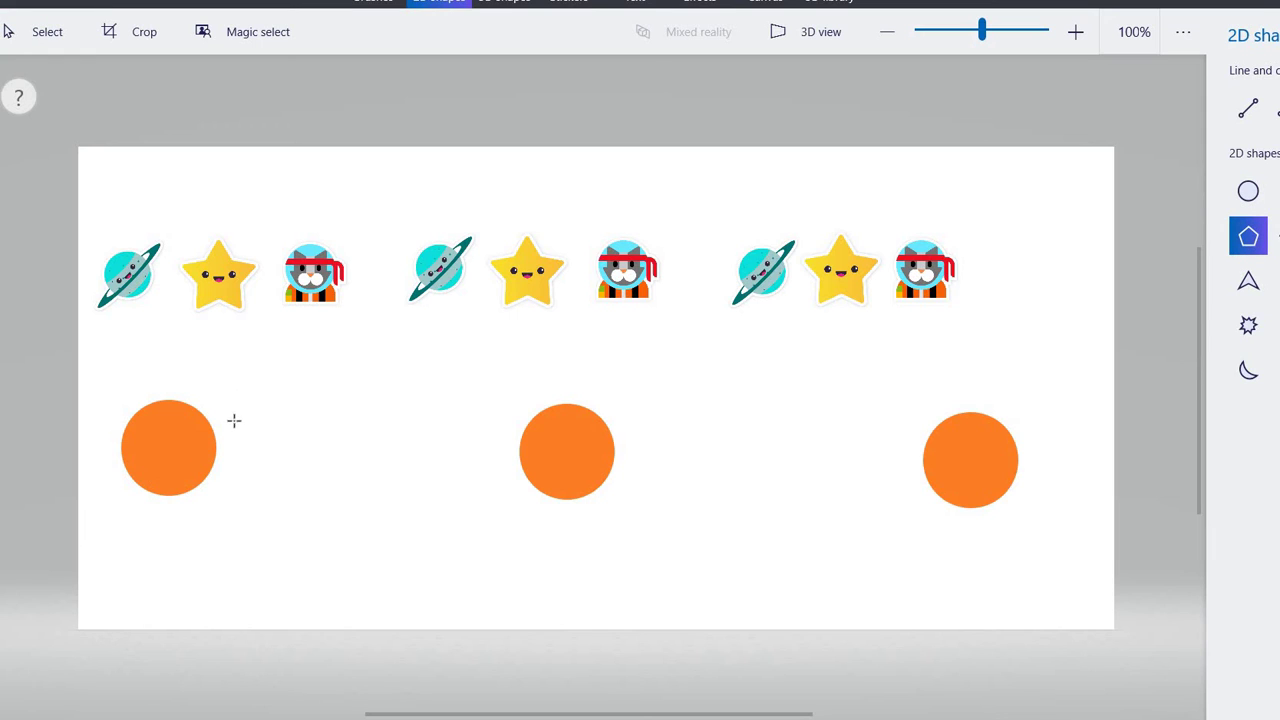
{"action": "left_click_drag", "start_coordinate": [239, 421], "coordinate": [346, 513]}
{"action": "left_click_drag", "start_coordinate": [300, 460], "coordinate": [302, 394]}
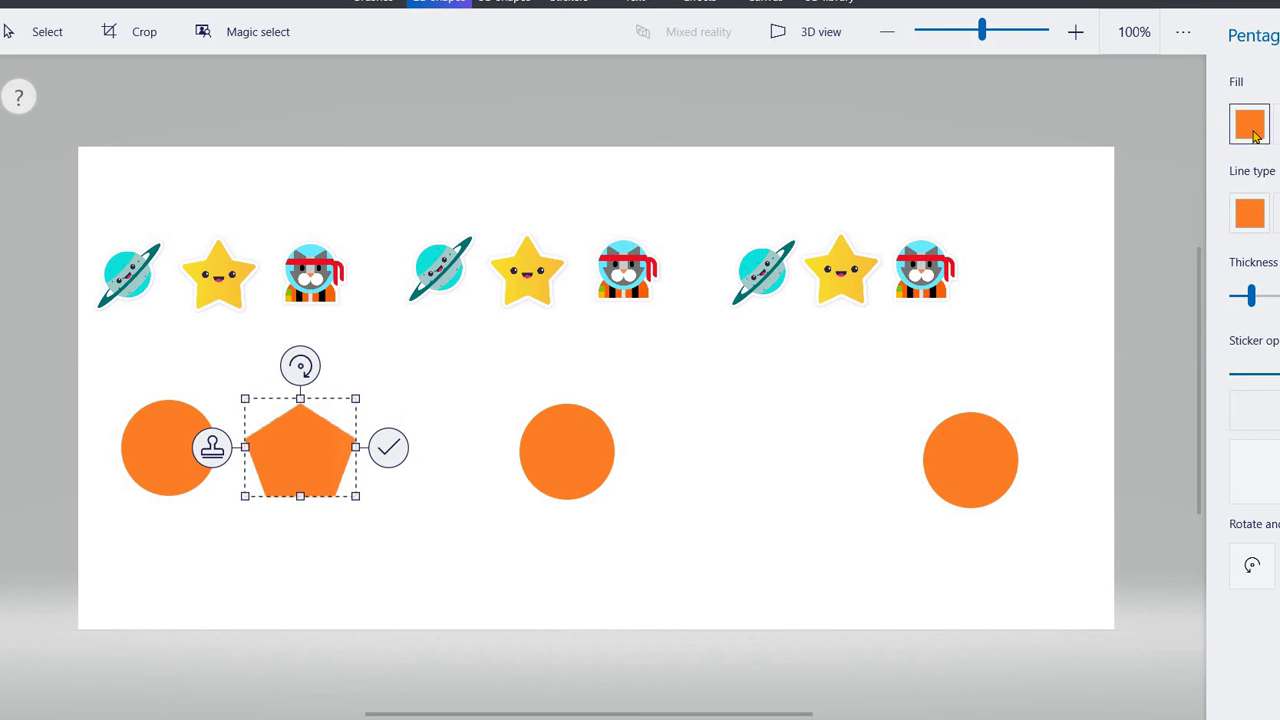
{"action": "left_click", "coordinate": [1252, 126]}
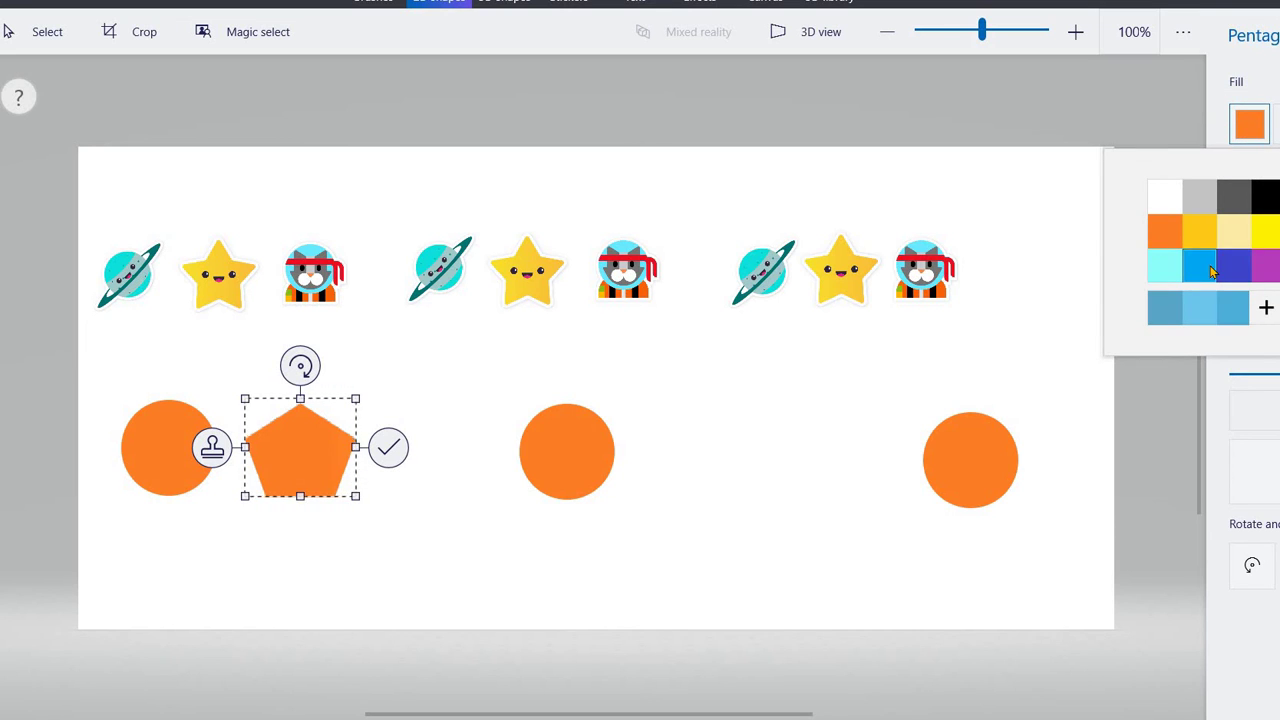
{"action": "left_click", "coordinate": [1210, 268]}
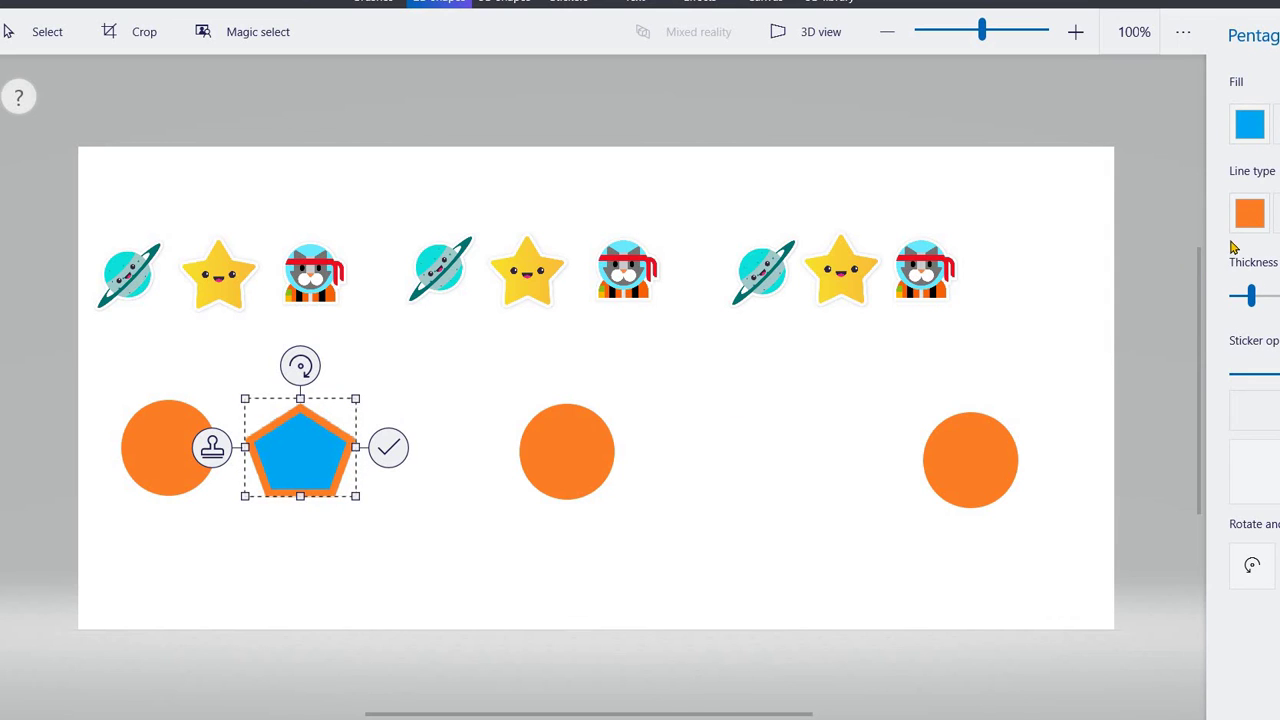
{"action": "left_click", "coordinate": [1249, 213]}
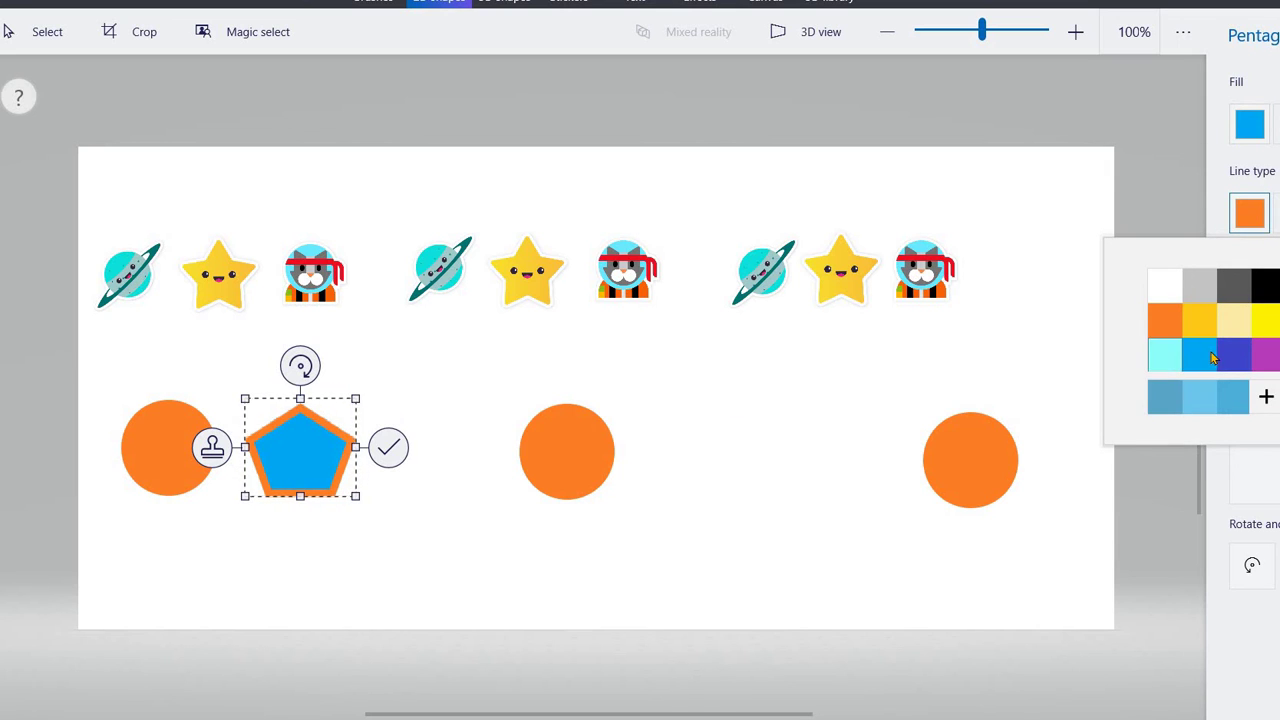
{"action": "left_click", "coordinate": [1212, 358]}
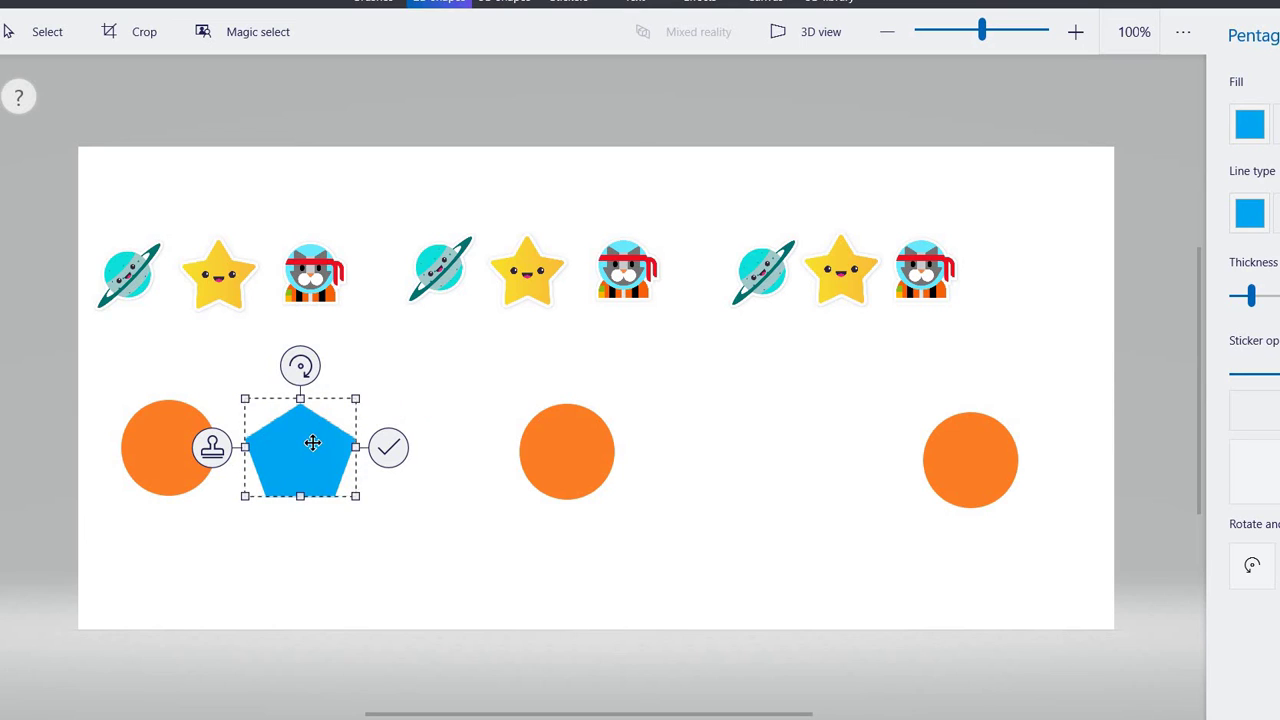
Step: Stamp copies of the blue pentagon beside the middle and right orange circles
{"action": "left_click_drag", "start_coordinate": [317, 446], "coordinate": [824, 430]}
{"action": "left_click", "coordinate": [205, 450]}
{"action": "left_click_drag", "start_coordinate": [734, 430], "coordinate": [1103, 463]}
{"action": "left_click", "coordinate": [594, 450]}
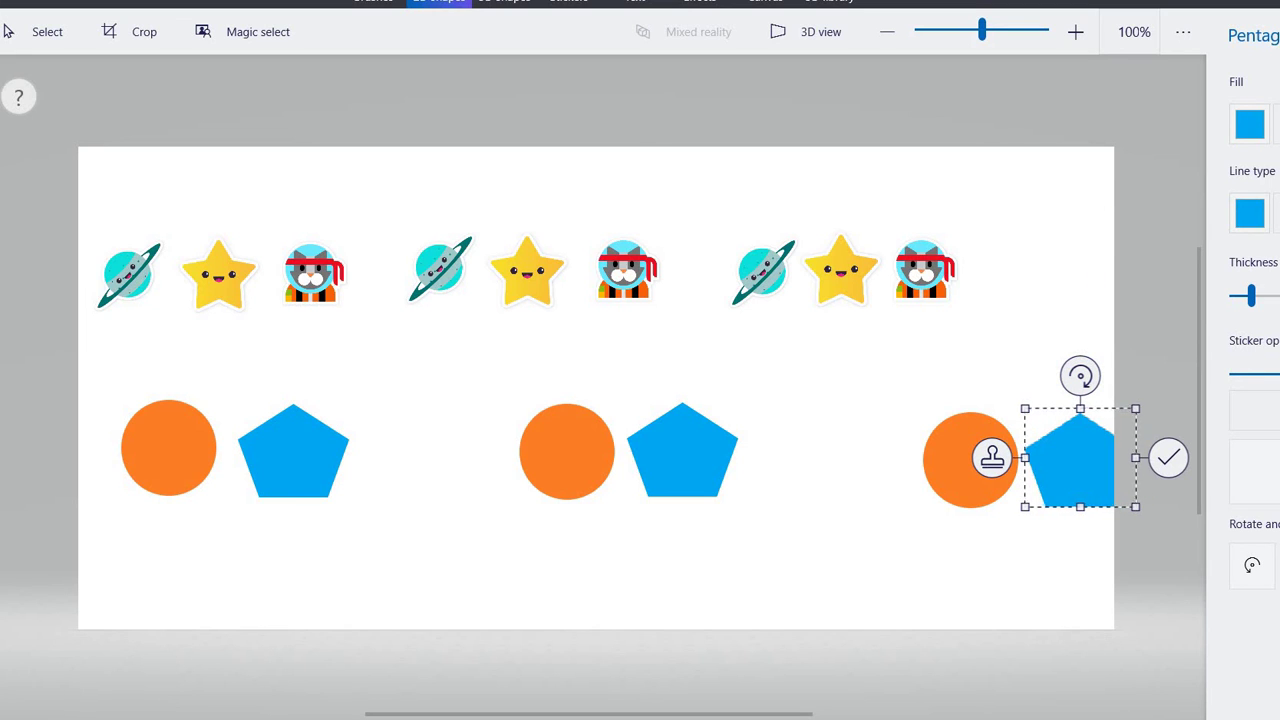
Step: Widen the canvas to the right and select the pentagon cut off at its right edge
{"action": "left_click", "coordinate": [1137, 358]}
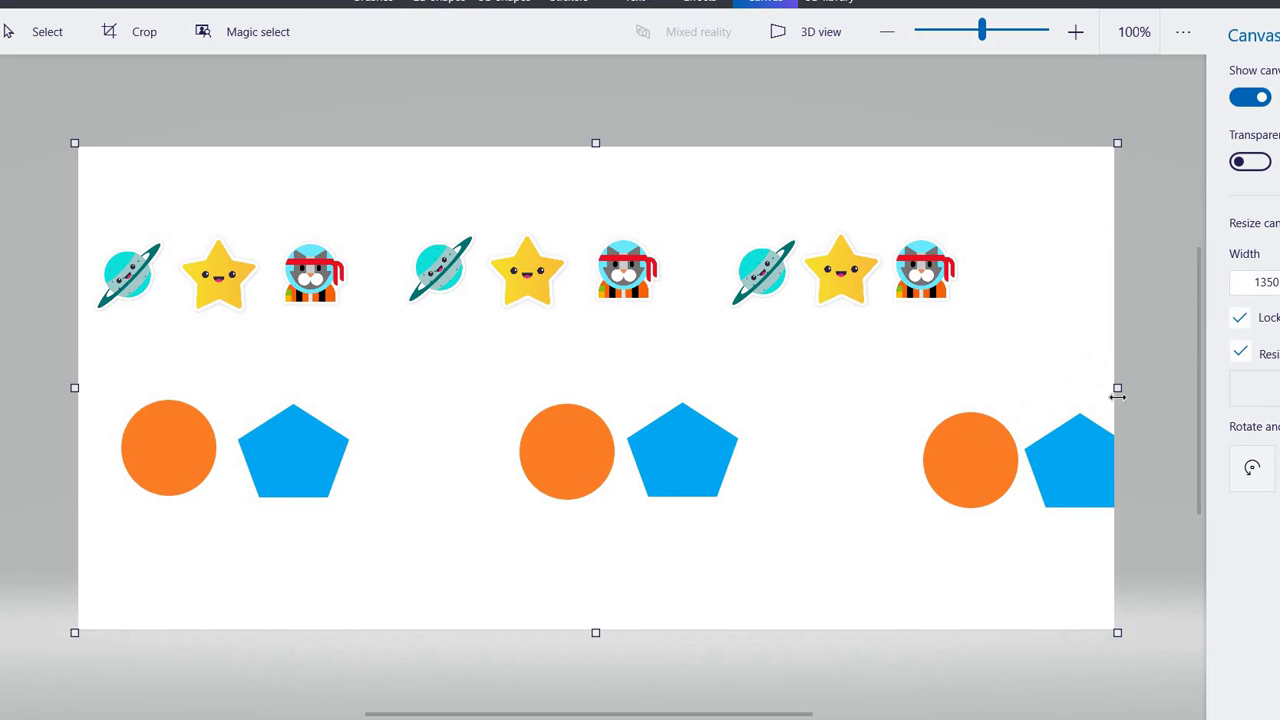
{"action": "left_click_drag", "start_coordinate": [1218, 400], "coordinate": [1129, 388]}
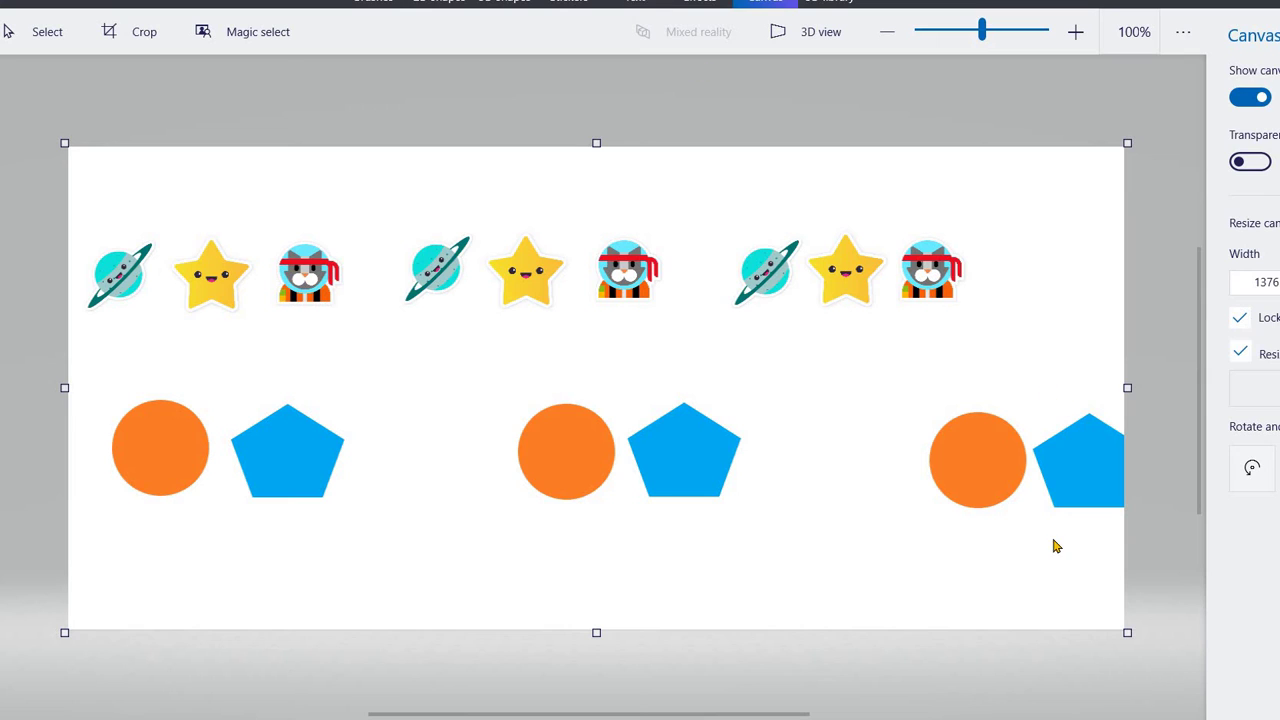
{"action": "left_click_drag", "start_coordinate": [1031, 389], "coordinate": [1143, 523]}
Step: Delete the selected extra pentagon and draw a triangle right of the remaining pentagon
{"action": "key", "text": "Delete"}
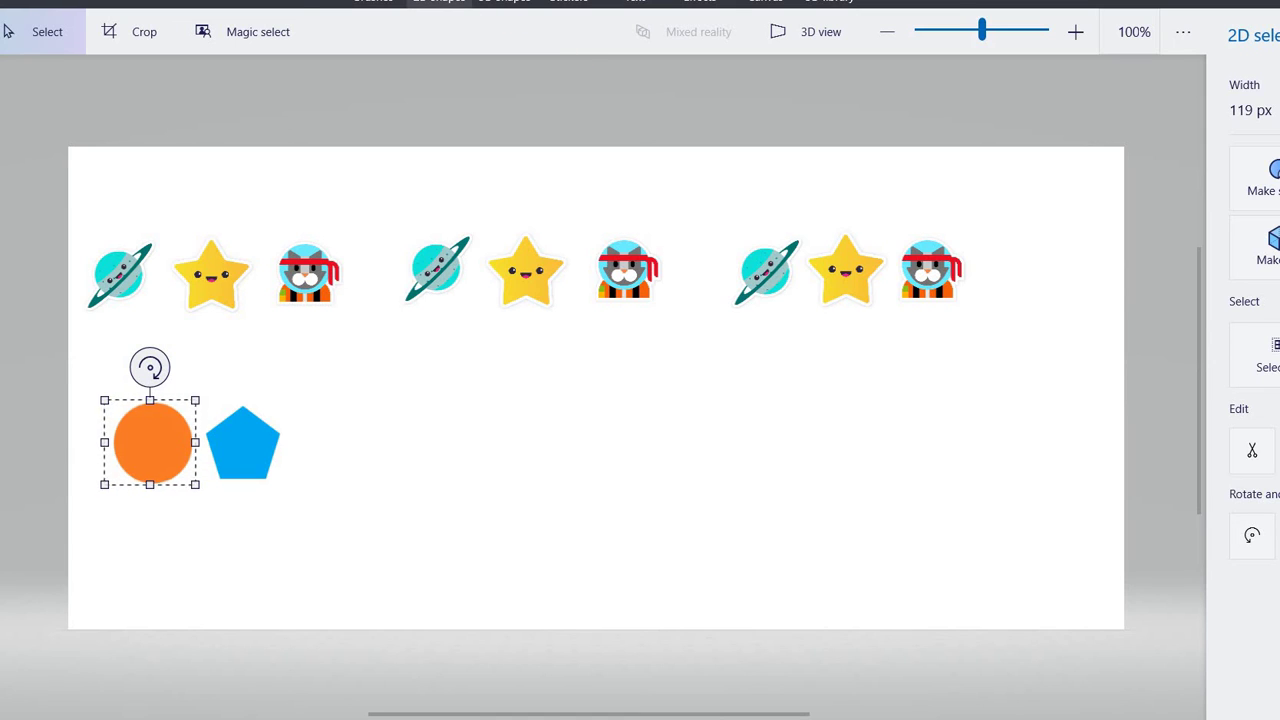
{"action": "left_click", "coordinate": [440, 2]}
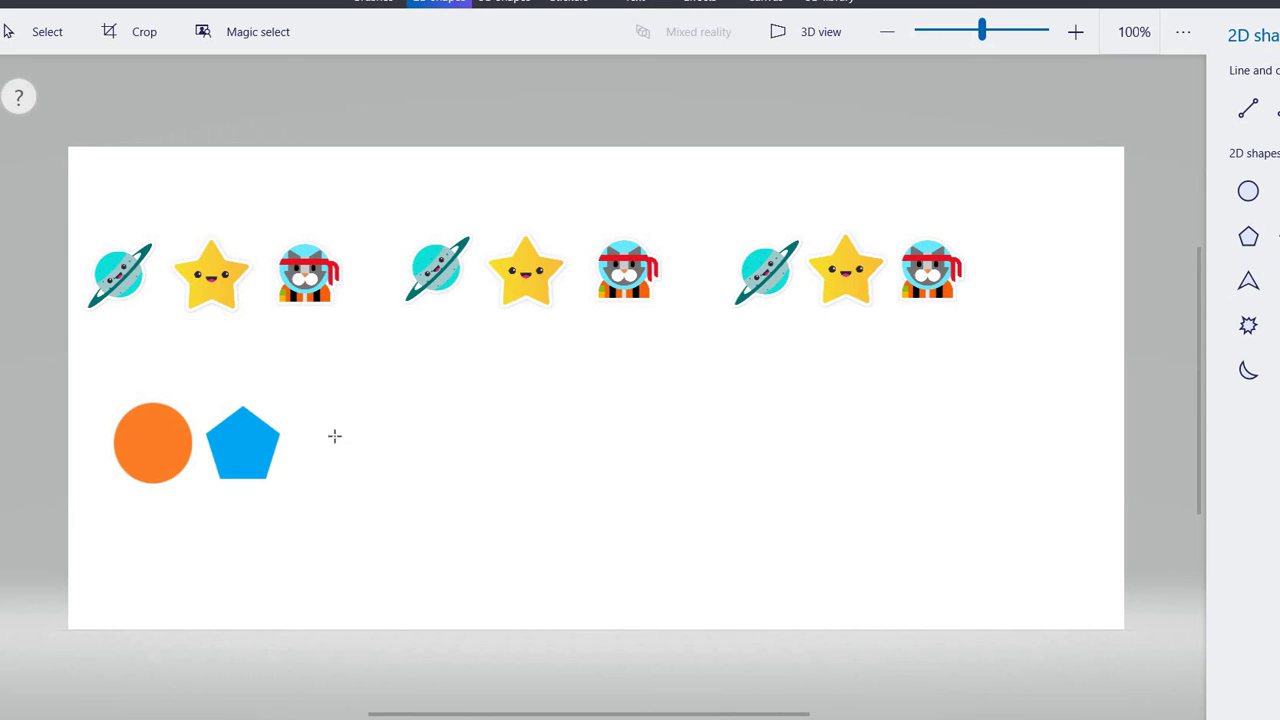
{"action": "left_click_drag", "start_coordinate": [348, 423], "coordinate": [286, 487]}
Step: Enlarge the triangle up and right, and give it a lime green fill and outline
{"action": "left_click_drag", "start_coordinate": [347, 421], "coordinate": [363, 412]}
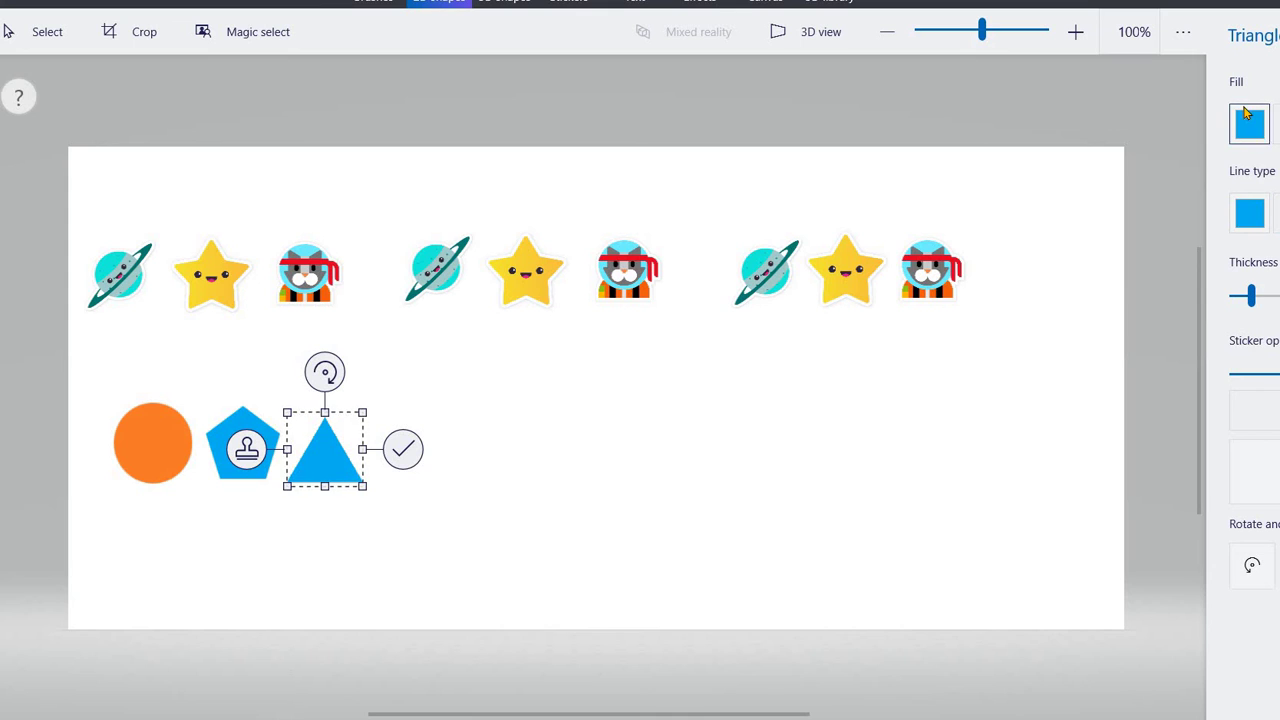
{"action": "left_click", "coordinate": [1247, 116]}
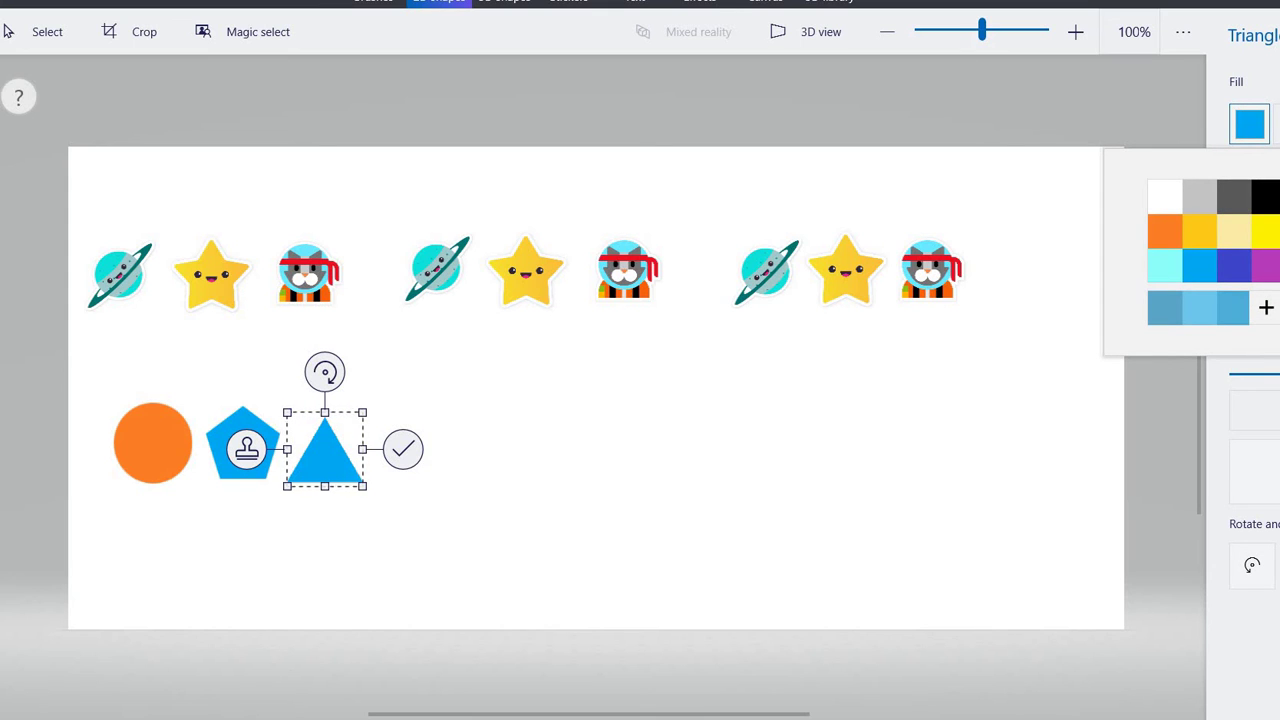
{"action": "left_click", "coordinate": [1276, 230]}
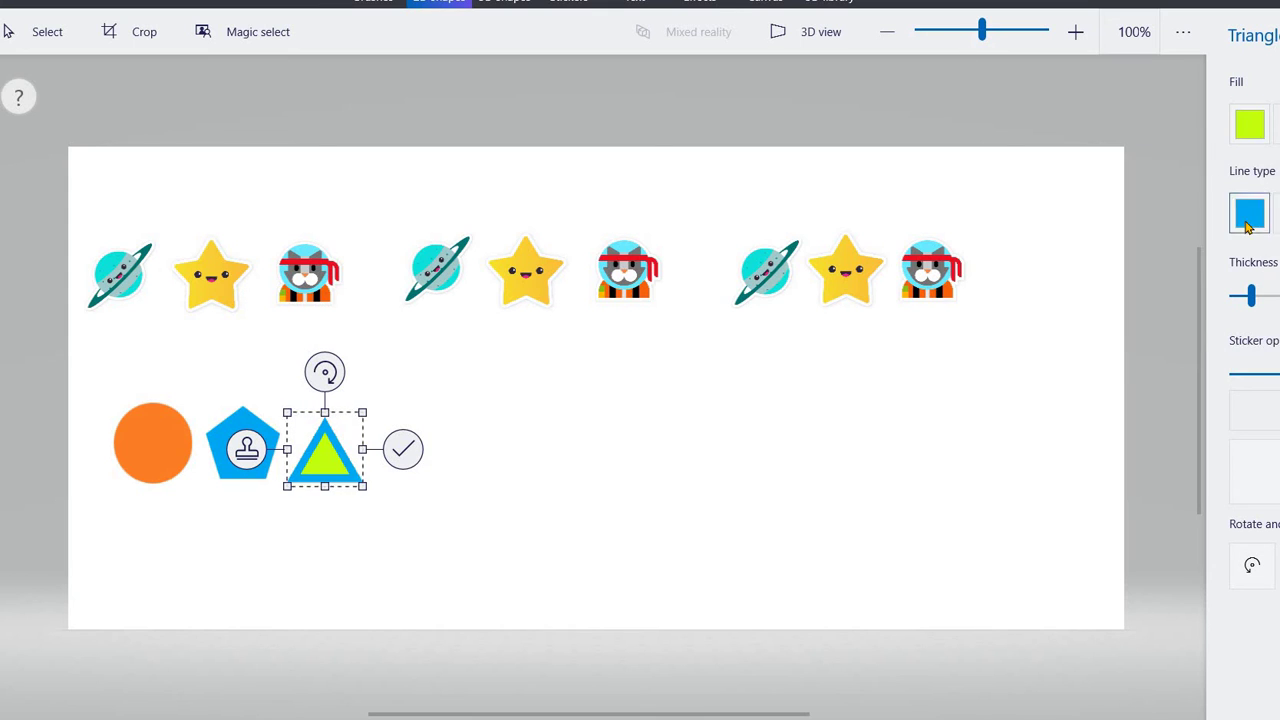
{"action": "left_click", "coordinate": [1247, 214]}
{"action": "left_click", "coordinate": [1276, 320]}
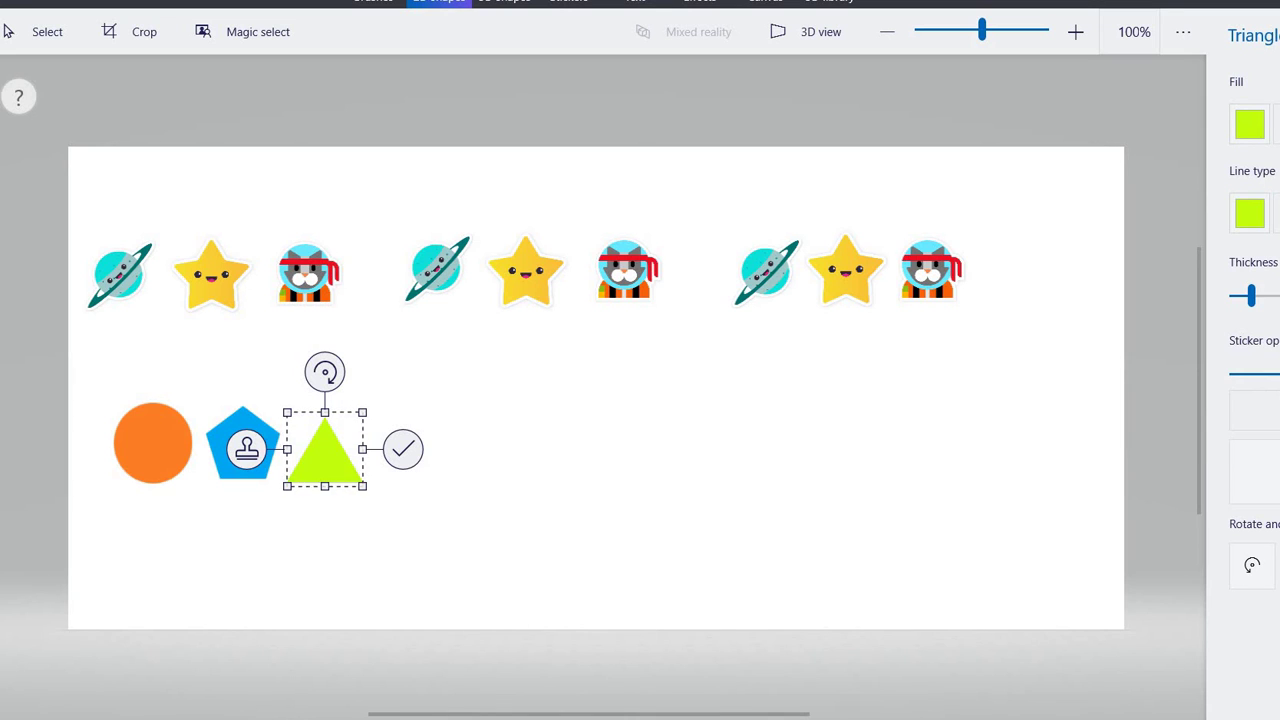
{"action": "left_click", "coordinate": [408, 447]}
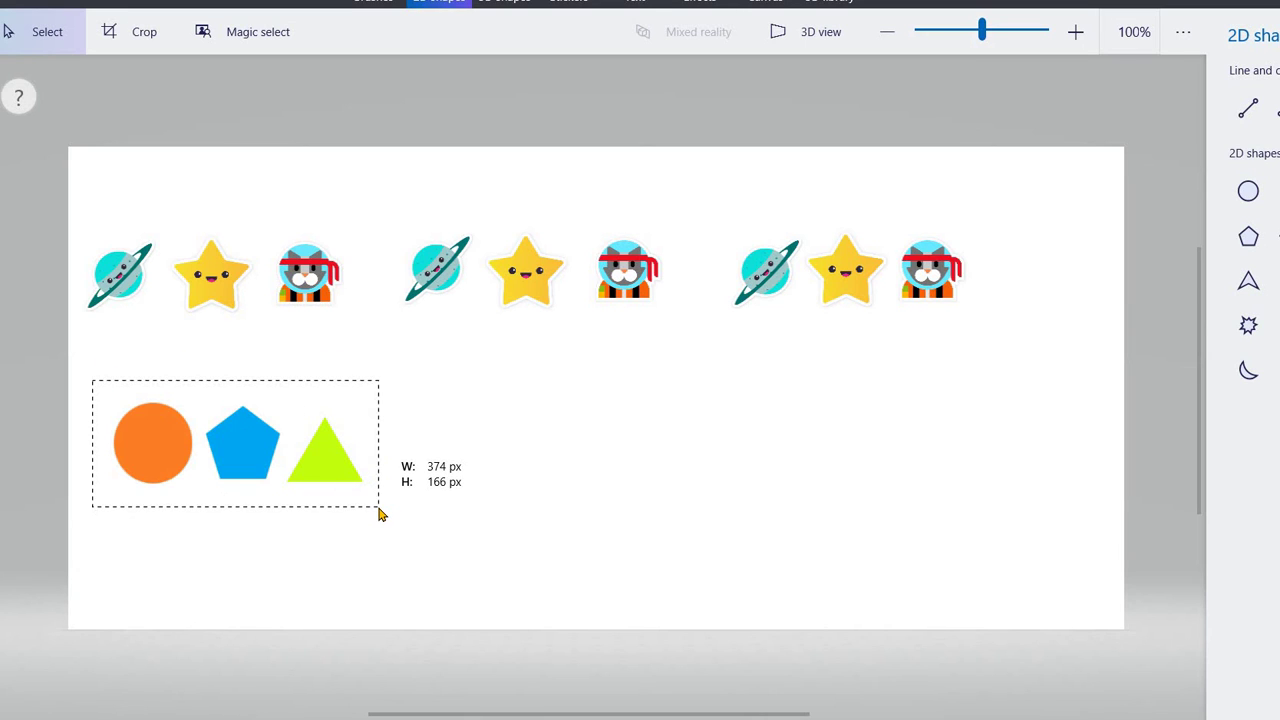
Step: Copy the orange circle, blue pentagon and green triangle group, placing each copy right of the last
{"action": "left_click_drag", "start_coordinate": [379, 508], "coordinate": [379, 508]}
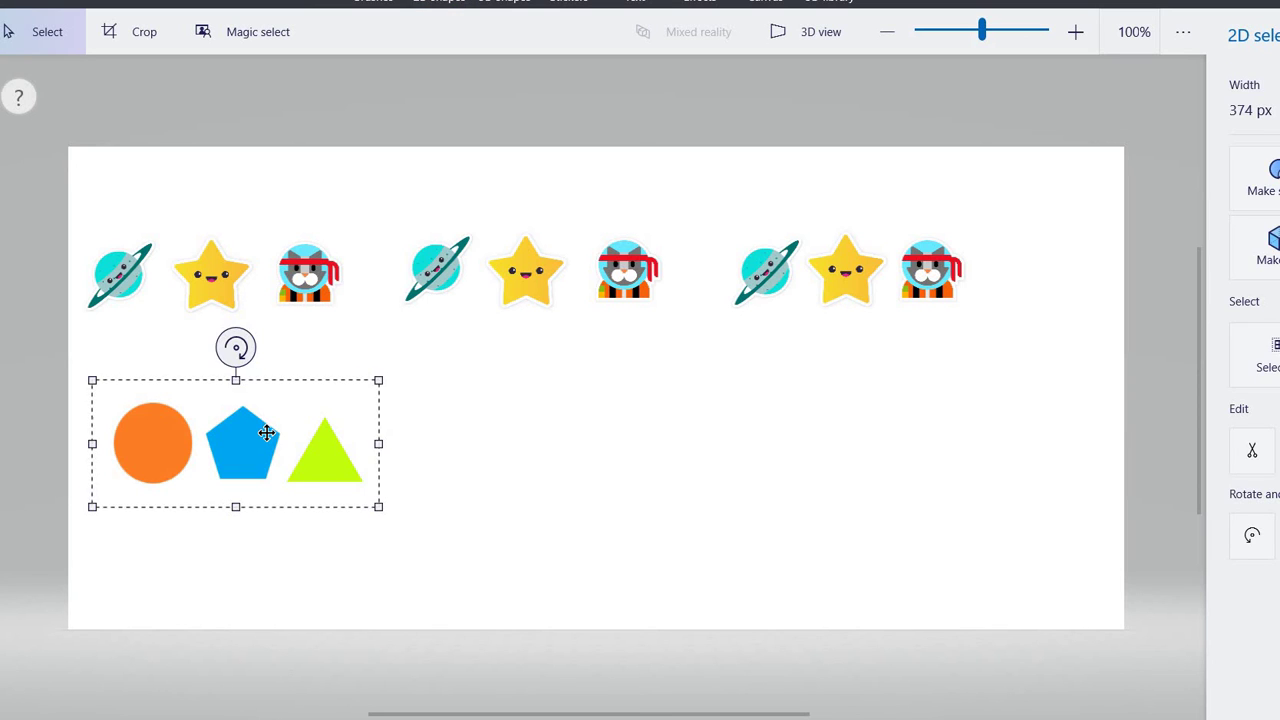
{"action": "left_click_drag", "start_coordinate": [266, 432], "coordinate": [545, 436]}
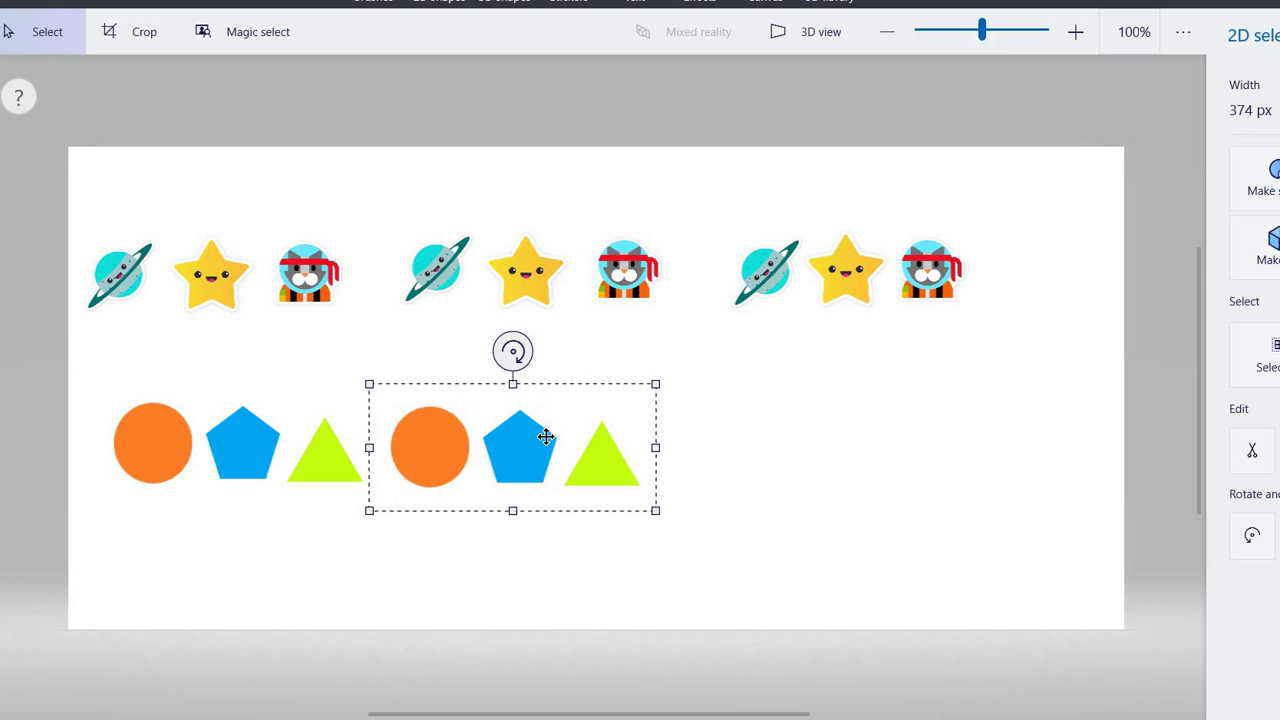
{"action": "key", "text": "ctrl+z"}
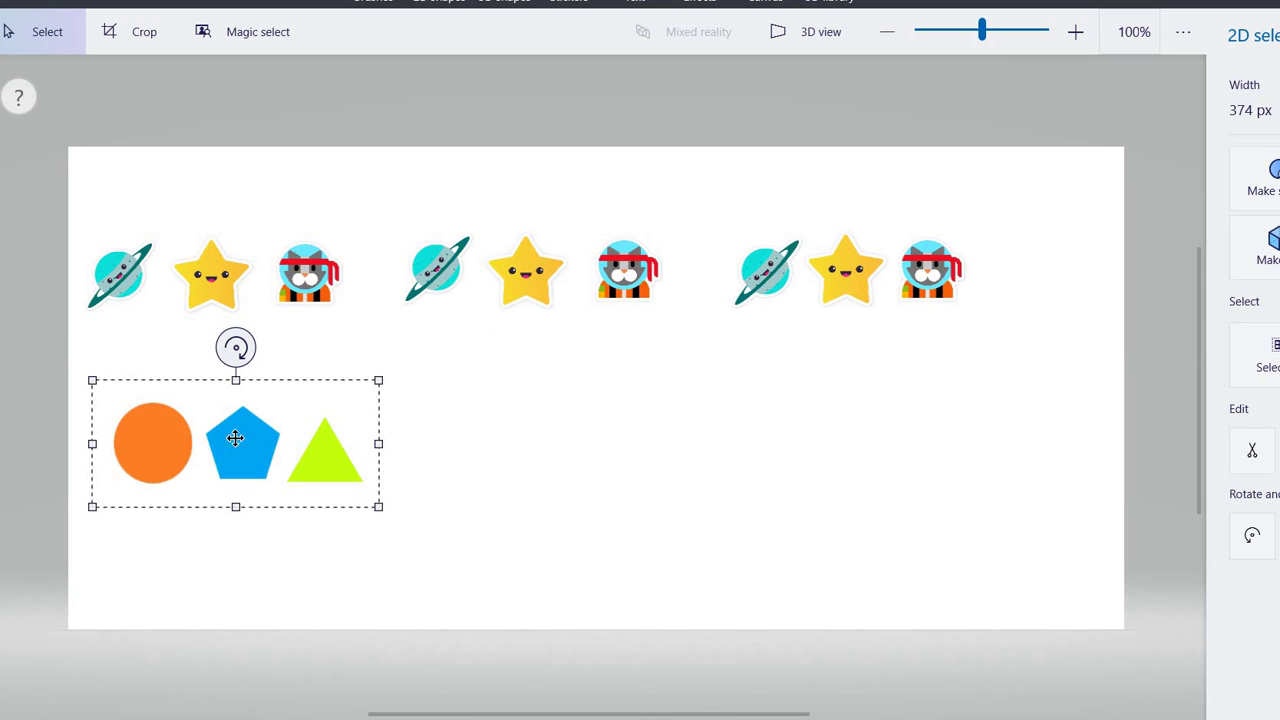
{"action": "key", "text": "ctrl+y"}
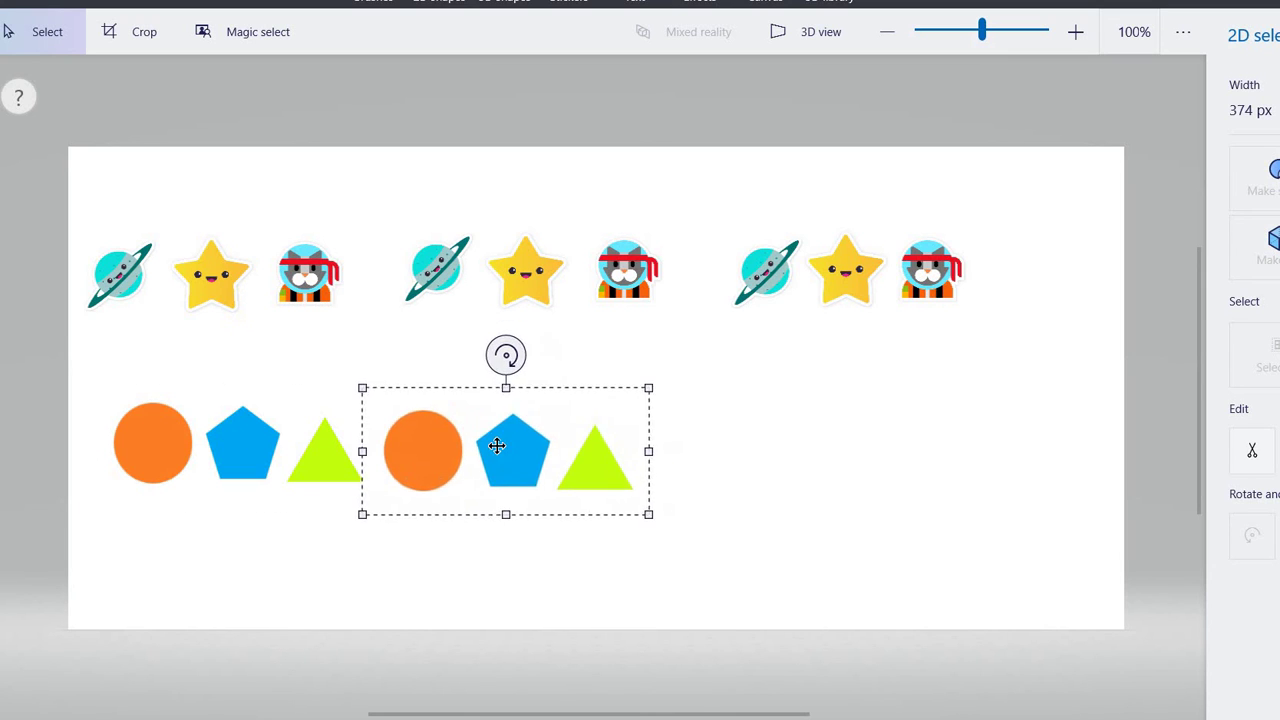
{"action": "left_click", "coordinate": [758, 445]}
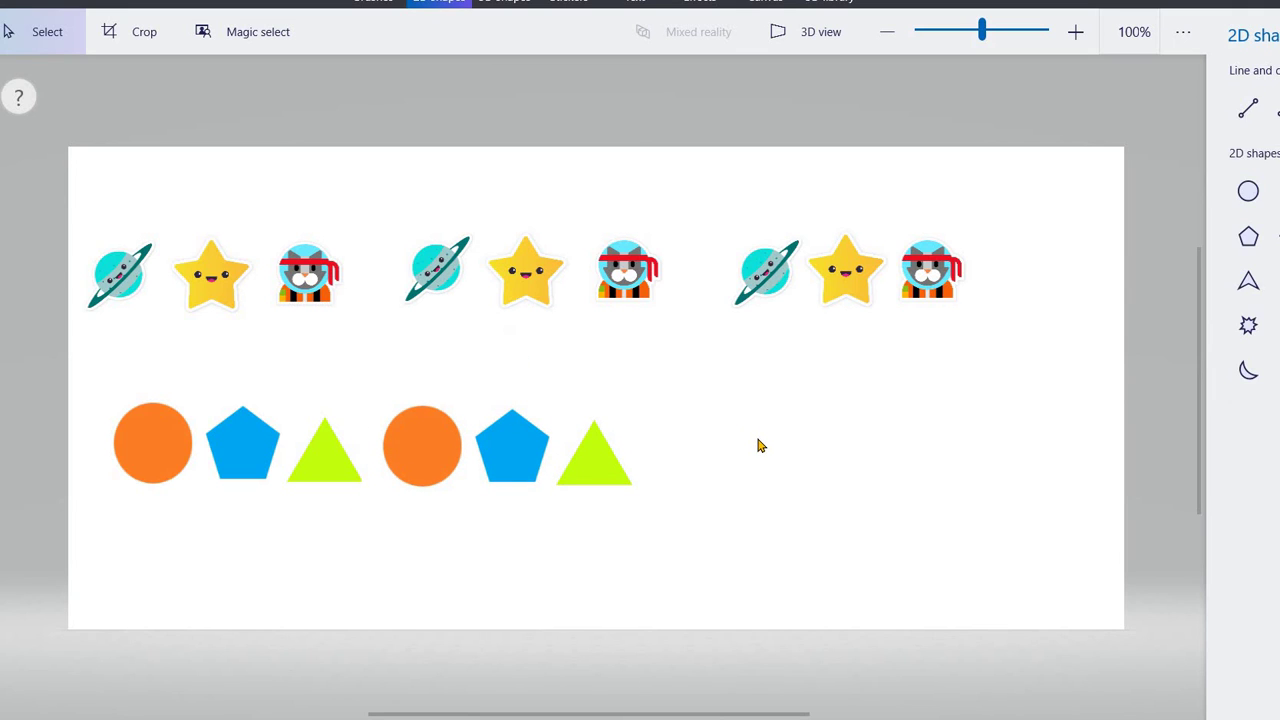
{"action": "key", "text": "ctrl+z"}
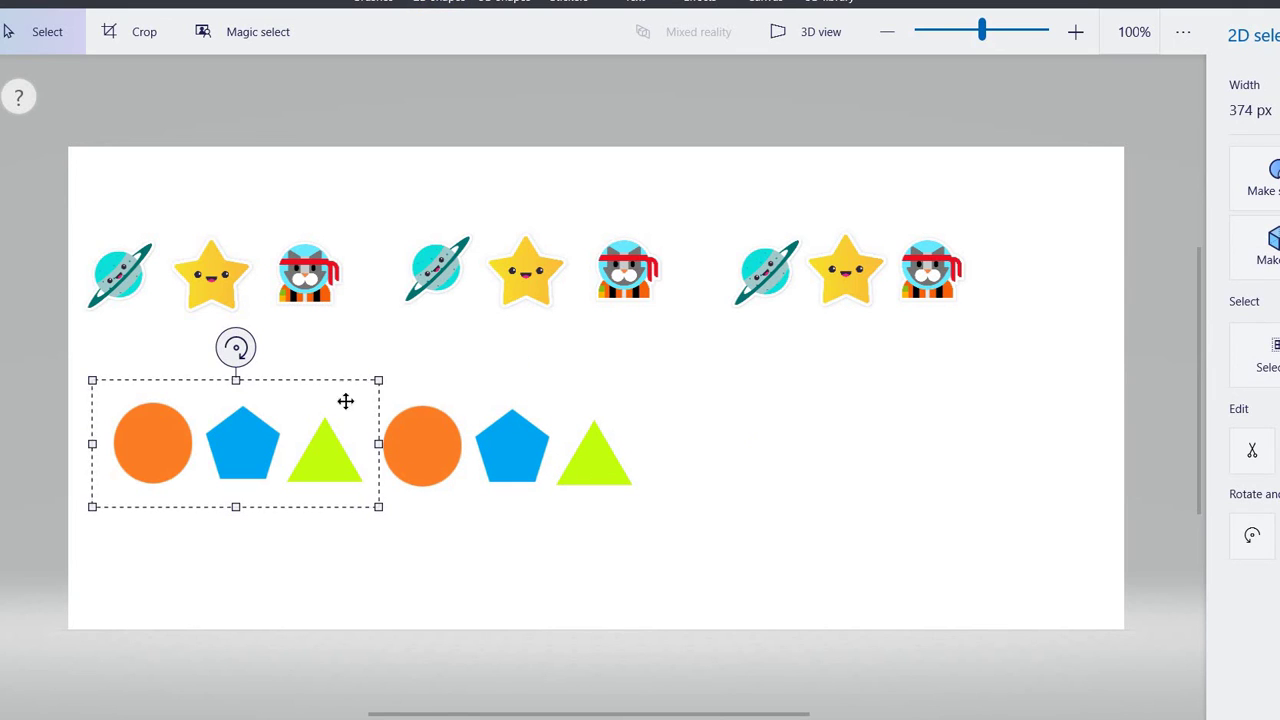
{"action": "left_click_drag", "start_coordinate": [289, 443], "coordinate": [826, 449]}
{"action": "left_click", "coordinate": [988, 434]}
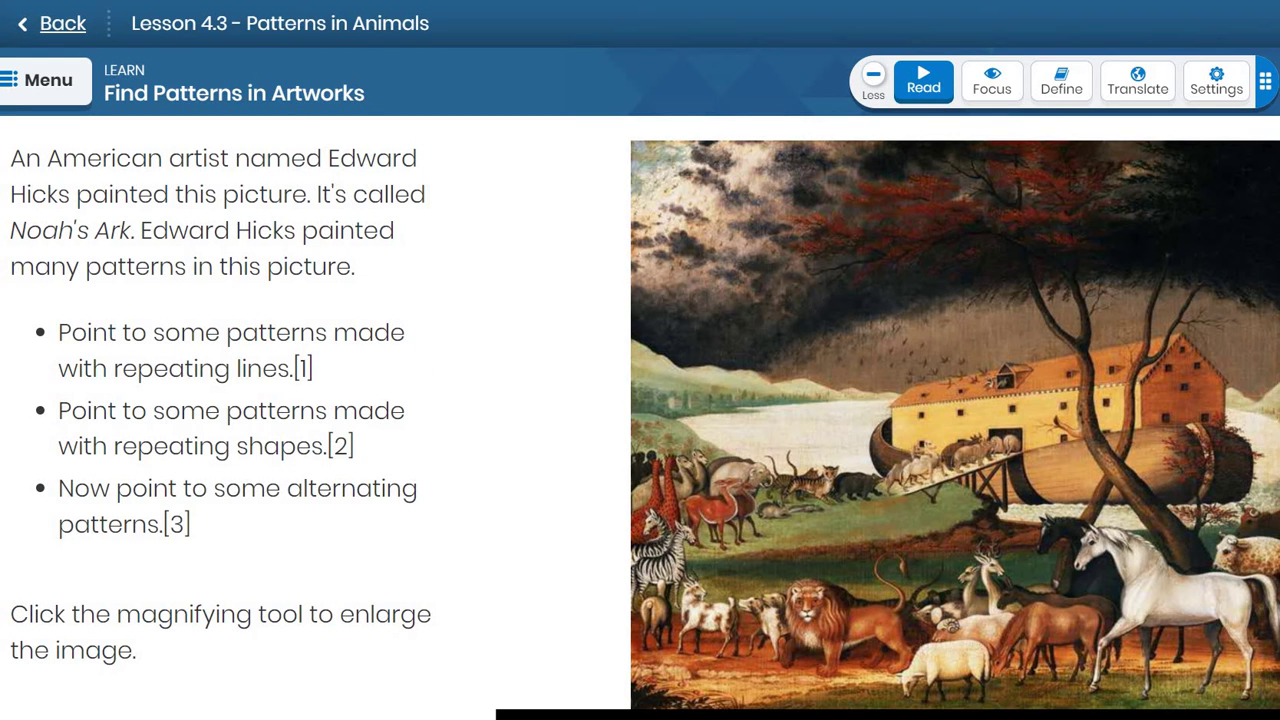
Step: Scroll the Find Patterns in Artworks page to view the Noah's Ark painting
{"action": "scroll", "coordinate": [640, 420], "scroll_direction": "down", "scroll_amount": 1}
{"action": "scroll", "coordinate": [640, 420], "scroll_direction": "down", "scroll_amount": 1}
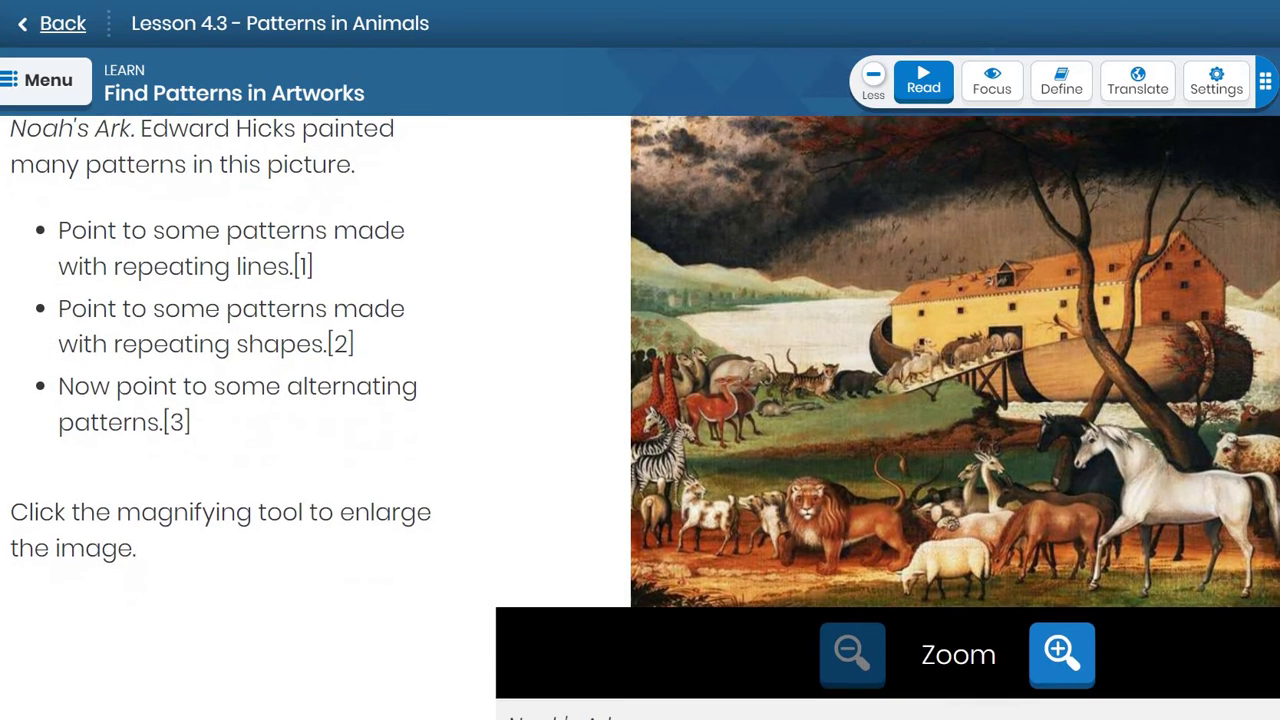
{"action": "scroll", "coordinate": [640, 420], "scroll_direction": "up", "scroll_amount": 1}
{"action": "scroll", "coordinate": [640, 420], "scroll_direction": "up", "scroll_amount": 1}
{"action": "scroll", "coordinate": [640, 420], "scroll_direction": "up", "scroll_amount": 1}
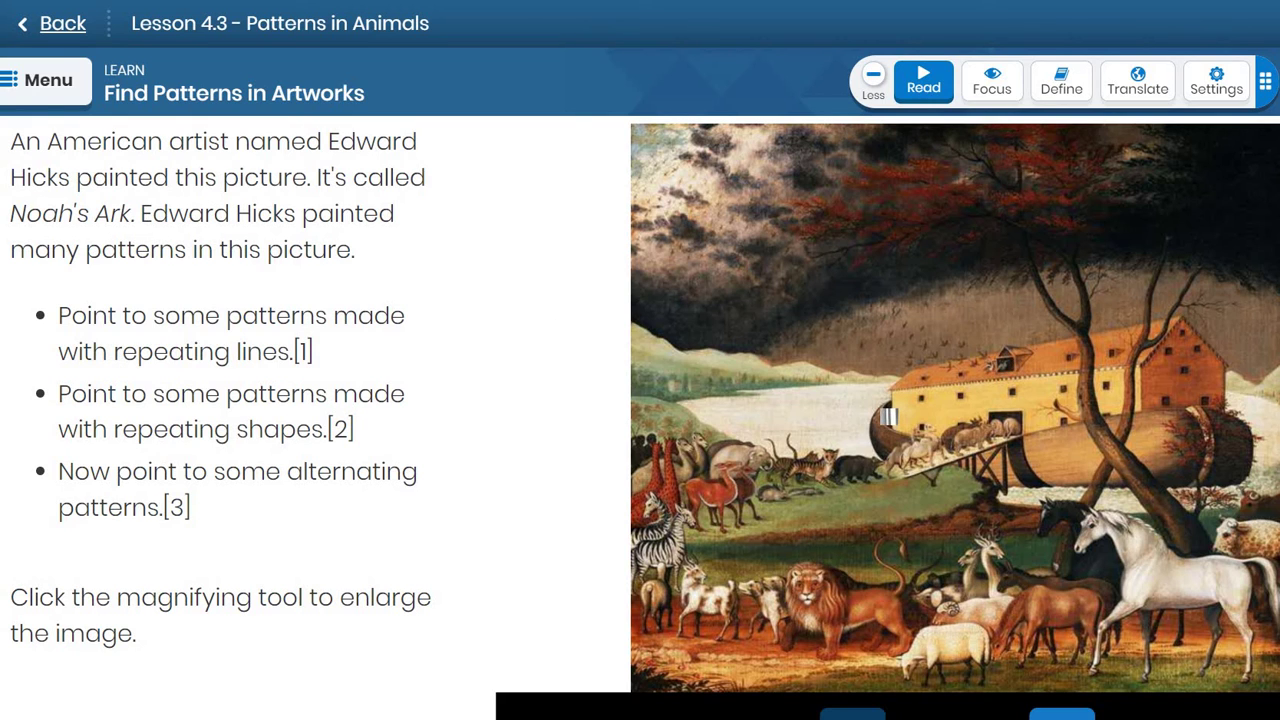
Step: Zoom in on the Noah's Ark painting with the Zoom + magnifier button
{"action": "left_click", "coordinate": [1062, 712]}
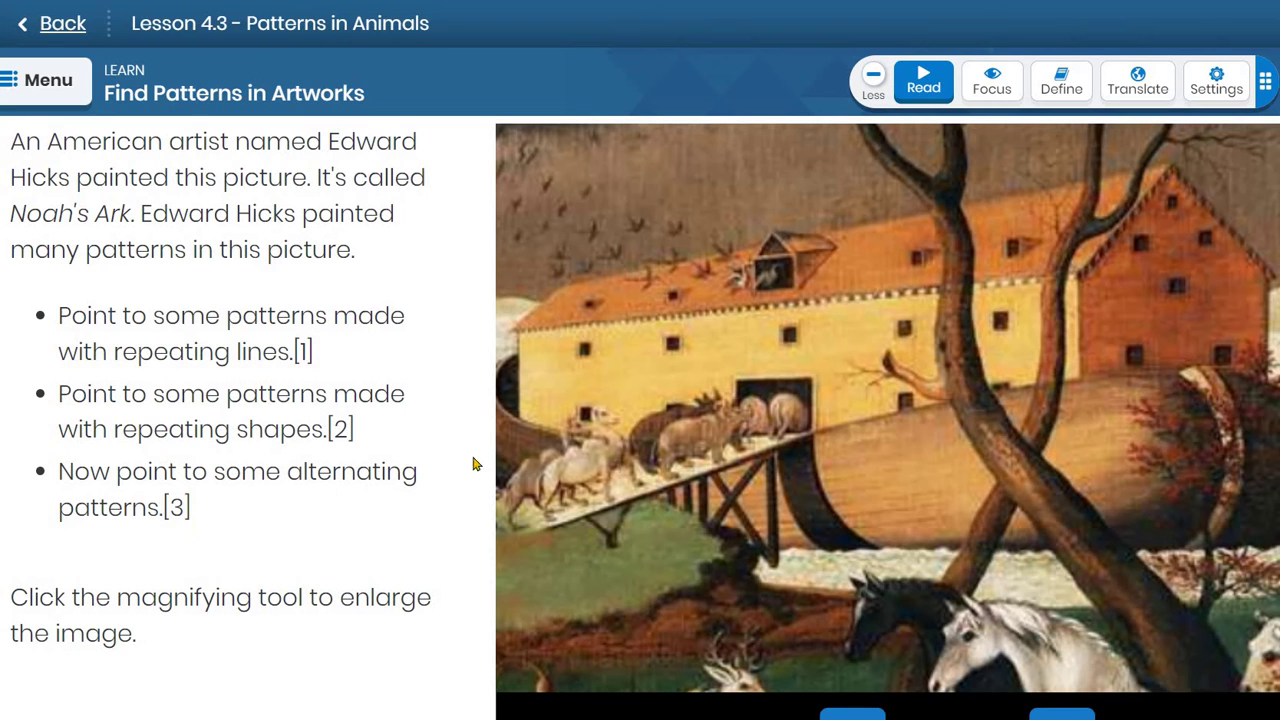
Step: Pan the zoomed Noah's Ark painting across the lion, deer and foreground animals
{"action": "mouse_move", "coordinate": [603, 443]}
{"action": "left_mouse_down"}
{"action": "mouse_move", "coordinate": [886, 220]}
{"action": "mouse_move", "coordinate": [739, 332]}
{"action": "mouse_move", "coordinate": [592, 526]}
{"action": "mouse_move", "coordinate": [575, 495]}
{"action": "mouse_move", "coordinate": [600, 345]}
{"action": "mouse_move", "coordinate": [723, 186]}
{"action": "mouse_move", "coordinate": [905, 173]}
{"action": "mouse_move", "coordinate": [1000, 100]}
{"action": "mouse_move", "coordinate": [1063, 86]}
{"action": "mouse_move", "coordinate": [712, 287]}
{"action": "mouse_move", "coordinate": [547, 164]}
{"action": "mouse_move", "coordinate": [517, 380]}
{"action": "mouse_move", "coordinate": [797, 251]}
{"action": "mouse_move", "coordinate": [837, 274]}
{"action": "mouse_move", "coordinate": [827, 412]}
{"action": "left_mouse_up"}
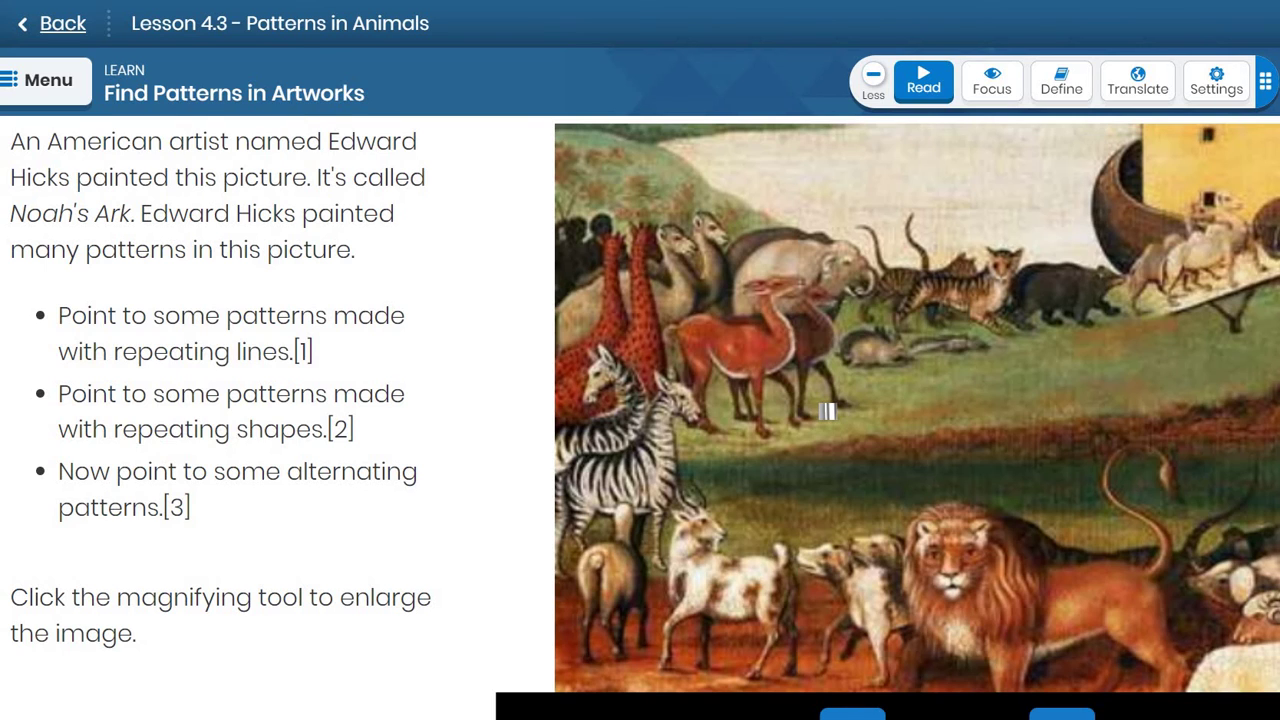
{"action": "mouse_move", "coordinate": [827, 412]}
{"action": "left_mouse_down"}
{"action": "mouse_move", "coordinate": [843, 414]}
{"action": "mouse_move", "coordinate": [766, 434]}
{"action": "mouse_move", "coordinate": [749, 531]}
{"action": "mouse_move", "coordinate": [803, 611]}
{"action": "mouse_move", "coordinate": [803, 657]}
{"action": "mouse_move", "coordinate": [742, 615]}
{"action": "mouse_move", "coordinate": [478, 543]}
{"action": "mouse_move", "coordinate": [773, 587]}
{"action": "left_mouse_up"}
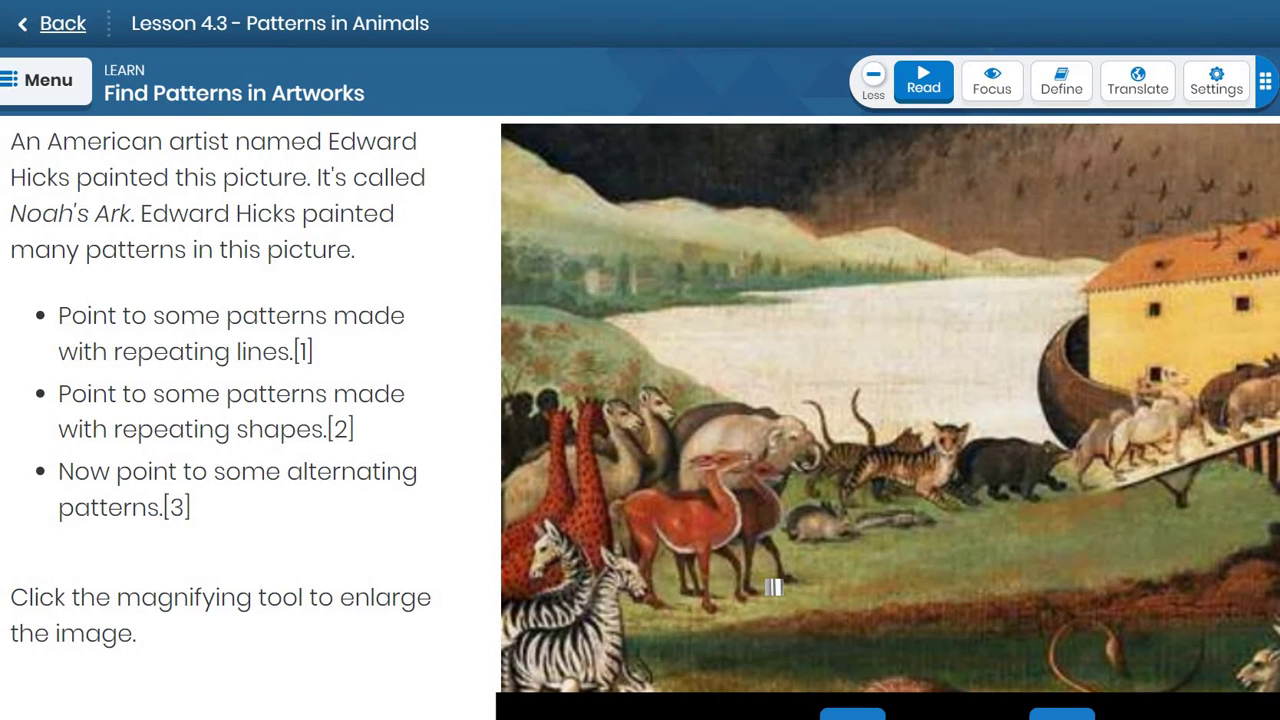
{"action": "mouse_move", "coordinate": [773, 587]}
{"action": "left_mouse_down"}
{"action": "mouse_move", "coordinate": [447, 380]}
{"action": "mouse_move", "coordinate": [725, 291]}
{"action": "left_mouse_up"}
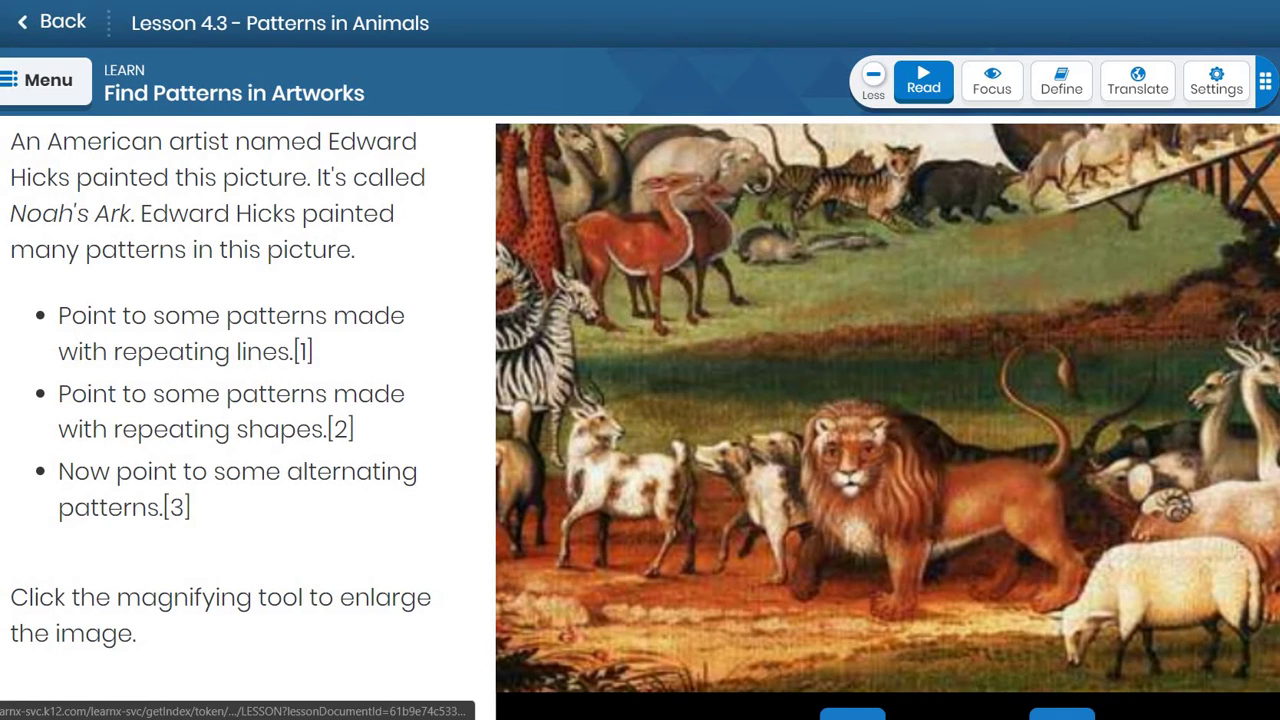
{"action": "scroll", "coordinate": [620, 331], "scroll_direction": "up", "scroll_amount": 1}
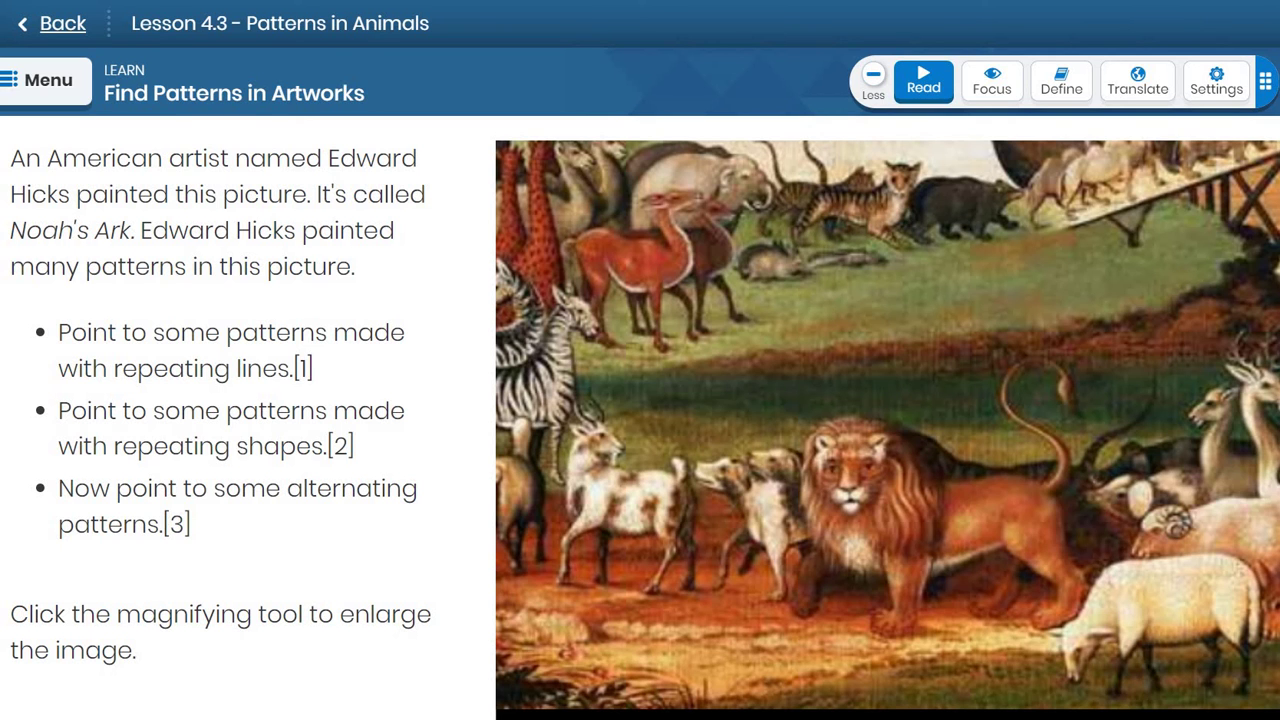
{"action": "scroll", "coordinate": [640, 420], "scroll_direction": "down", "scroll_amount": 5}
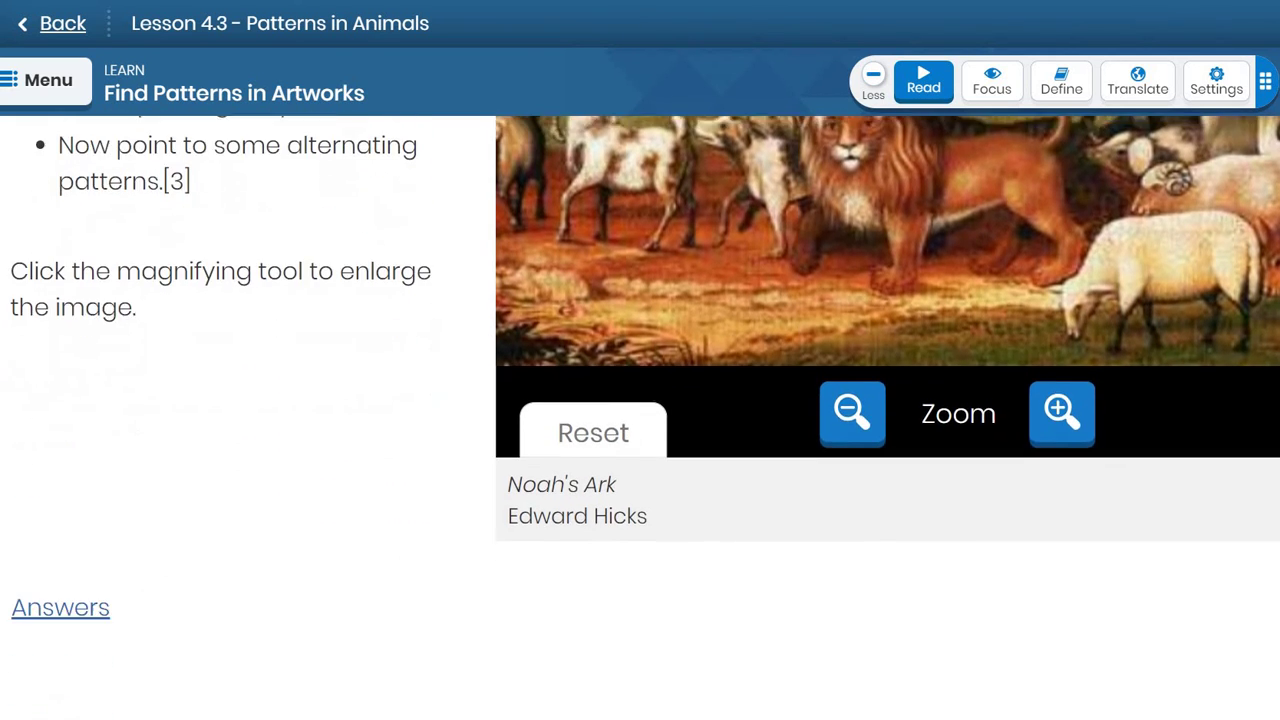
Step: Check the answers to the painting questions, then close the answers panel
{"action": "left_click", "coordinate": [42, 595]}
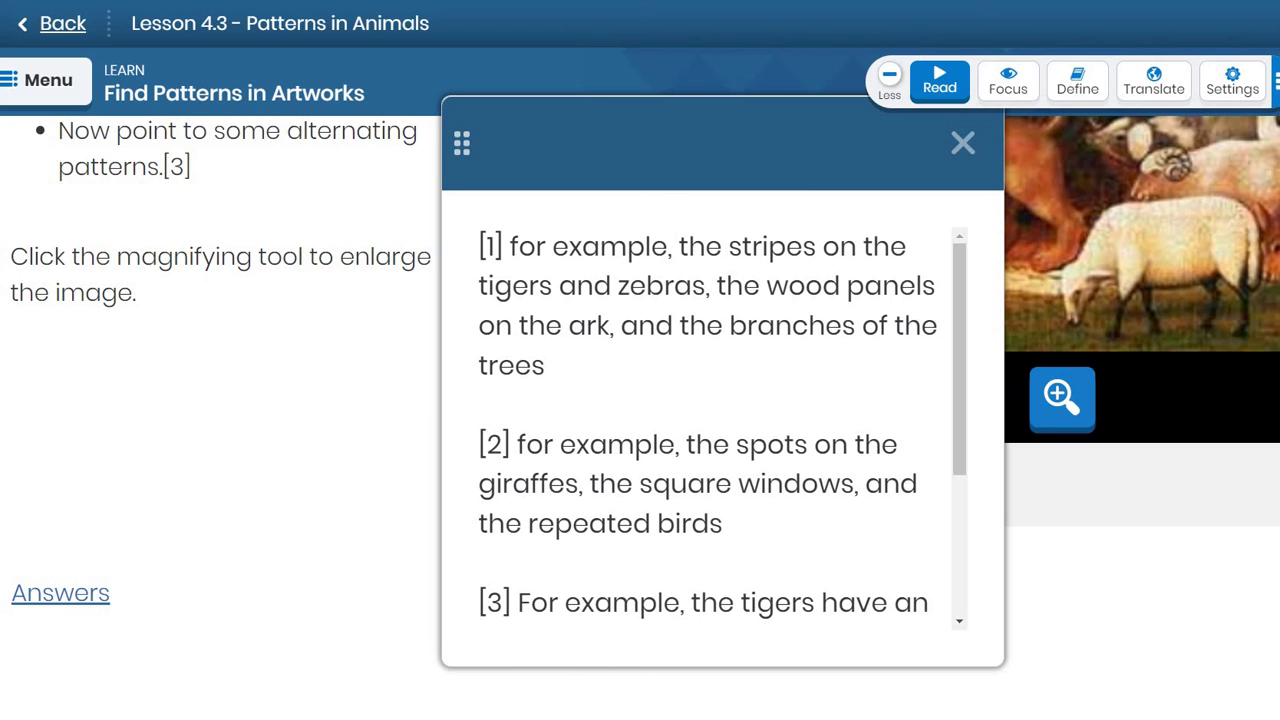
{"action": "left_click", "coordinate": [963, 144]}
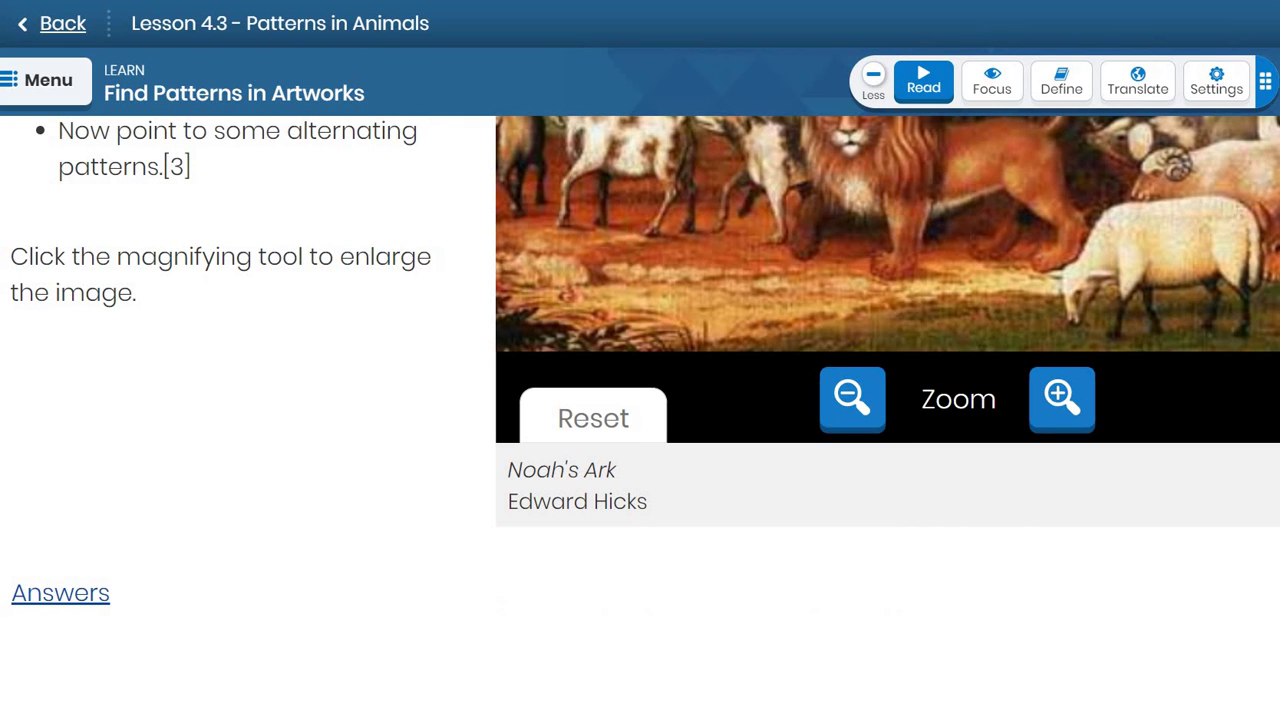
{"action": "scroll", "coordinate": [640, 417], "scroll_direction": "up", "scroll_amount": 4}
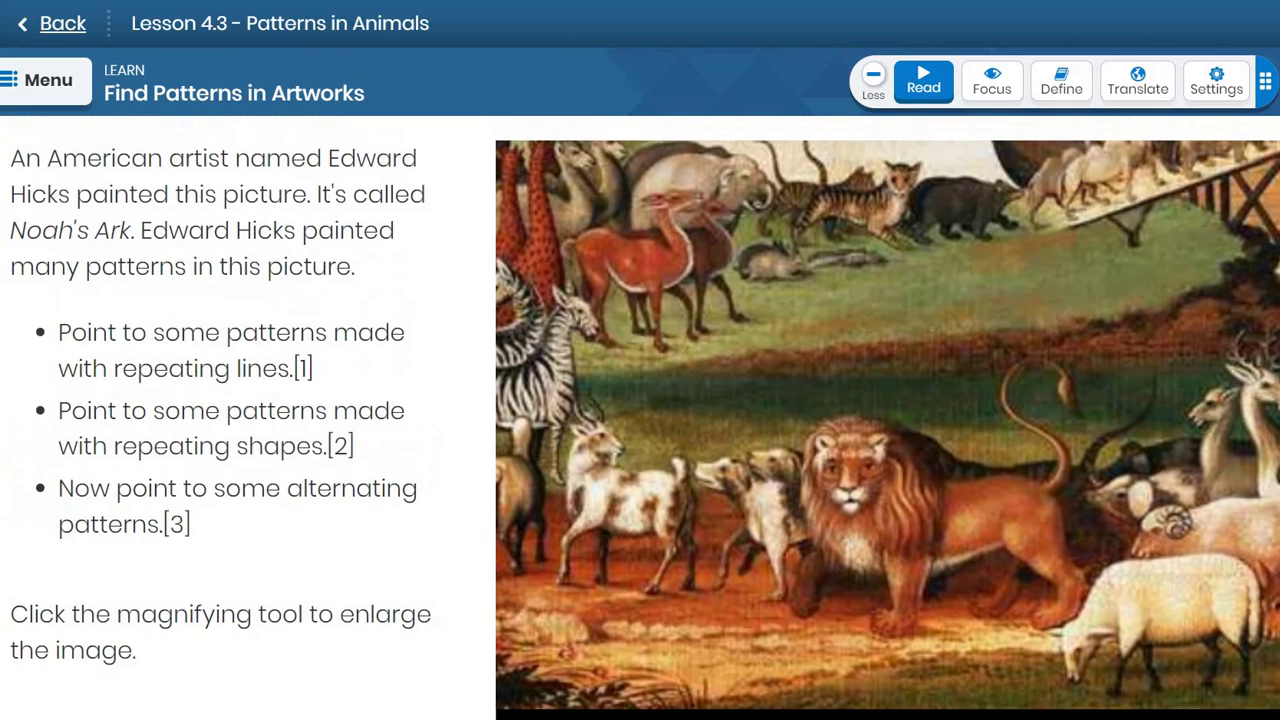
Step: Pan the enlarged painting from the lion over to the ark's windows, roof and trees
{"action": "mouse_move", "coordinate": [1040, 285]}
{"action": "left_mouse_down"}
{"action": "mouse_move", "coordinate": [849, 409]}
{"action": "mouse_move", "coordinate": [634, 494]}
{"action": "mouse_move", "coordinate": [661, 494]}
{"action": "left_mouse_up"}
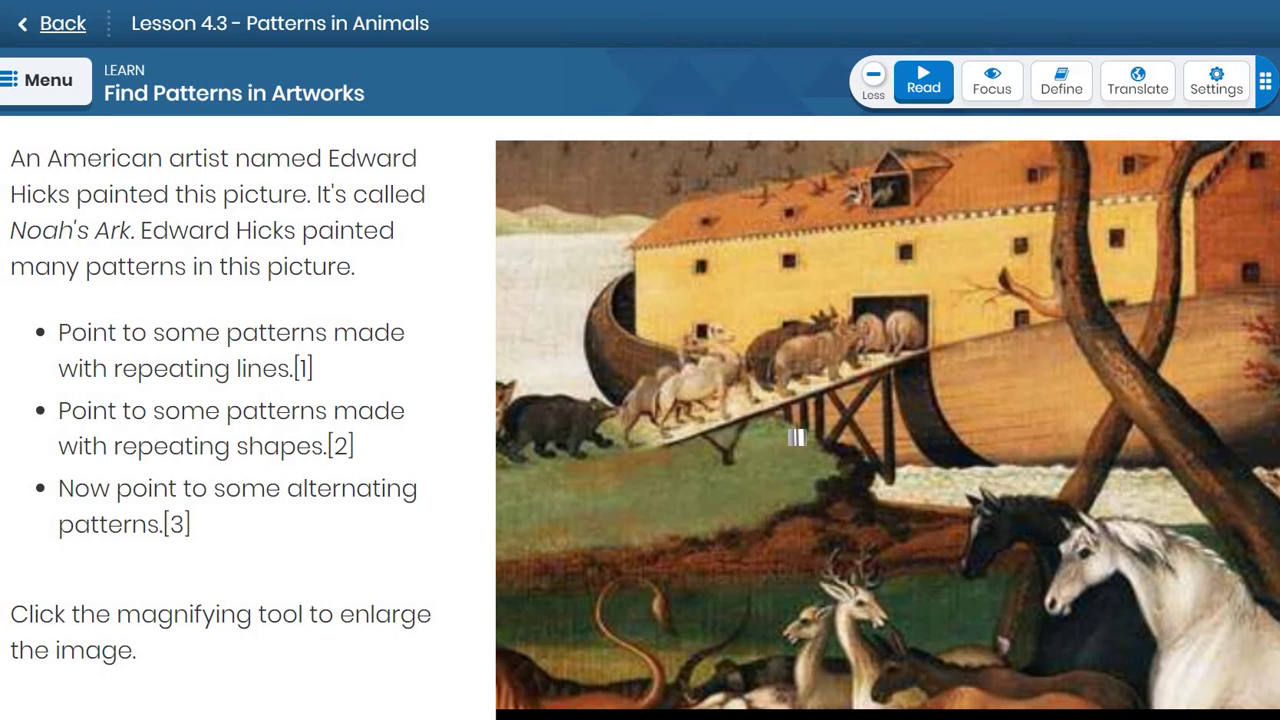
{"action": "left_click_drag", "start_coordinate": [796, 437], "coordinate": [680, 491]}
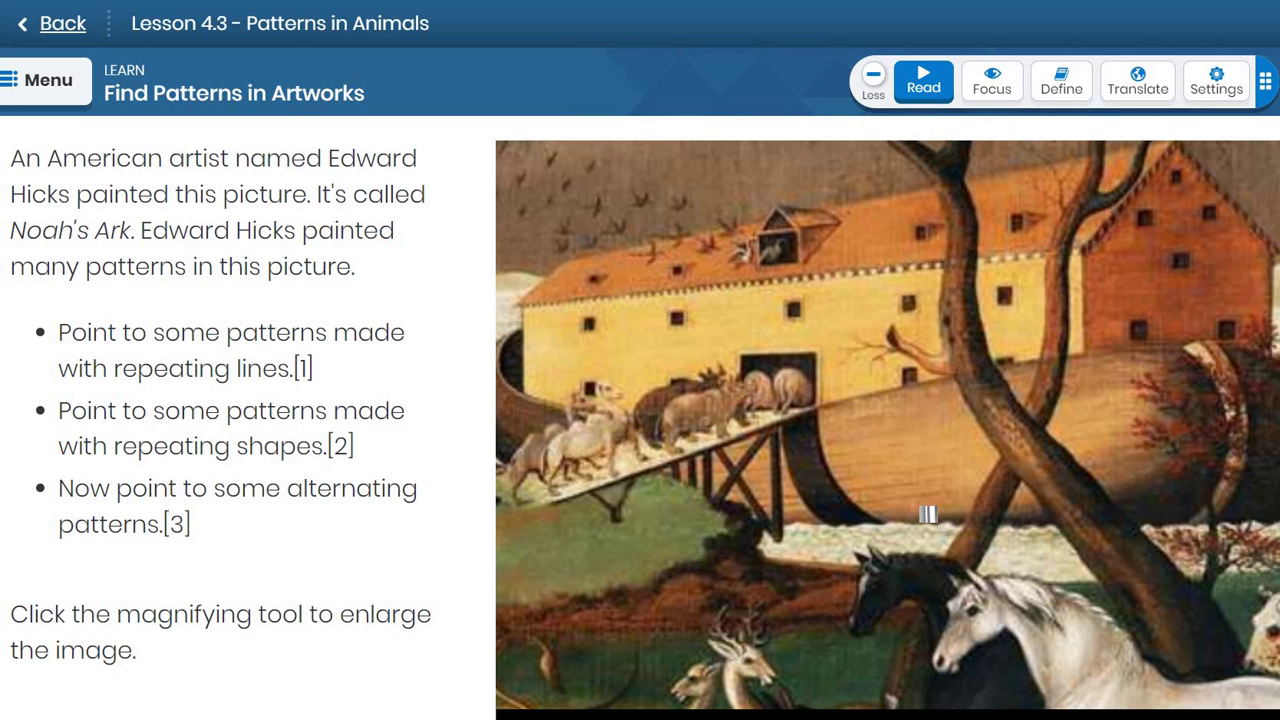
{"action": "left_click_drag", "start_coordinate": [972, 399], "coordinate": [920, 606]}
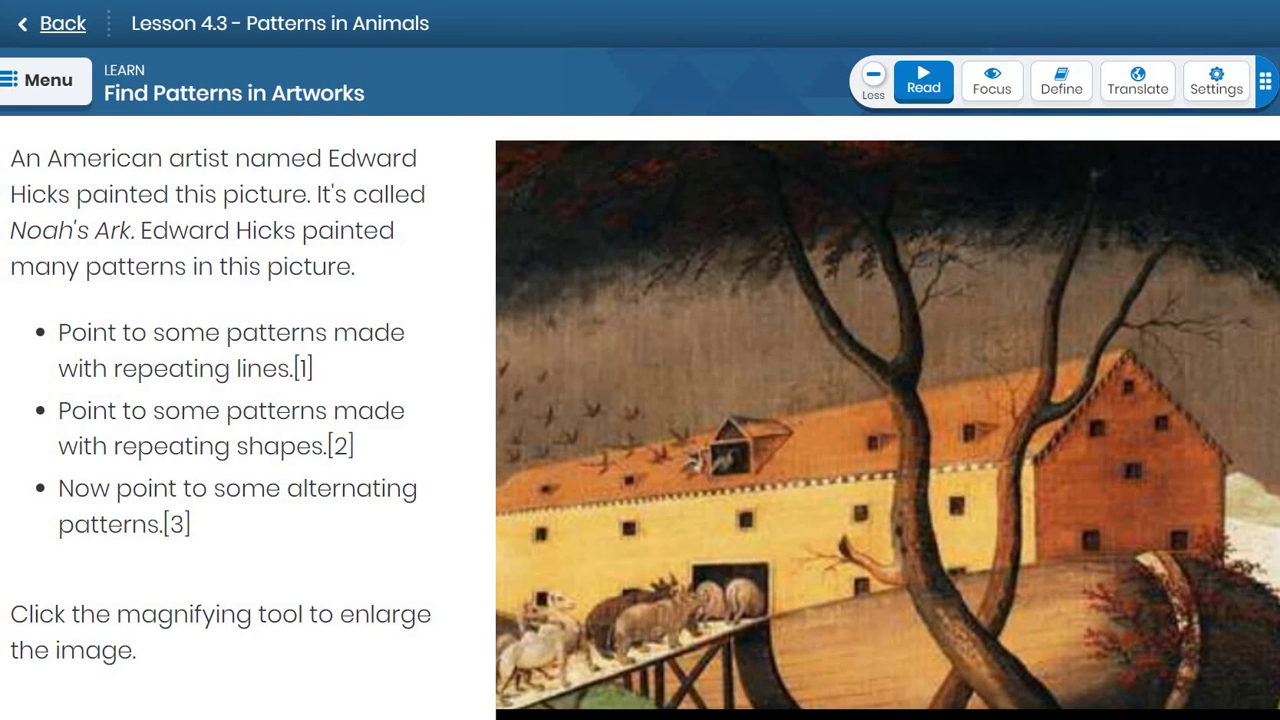
{"action": "scroll", "coordinate": [640, 400], "scroll_direction": "down", "scroll_amount": 3}
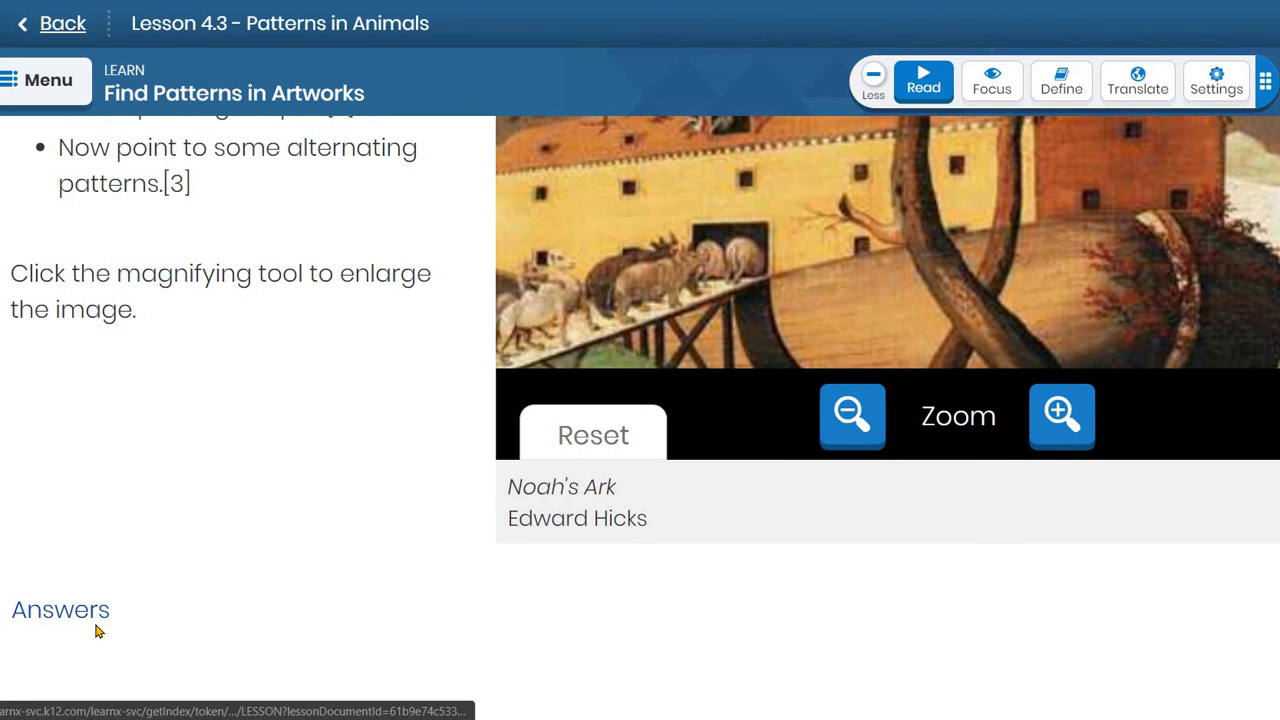
{"action": "left_click", "coordinate": [97, 625]}
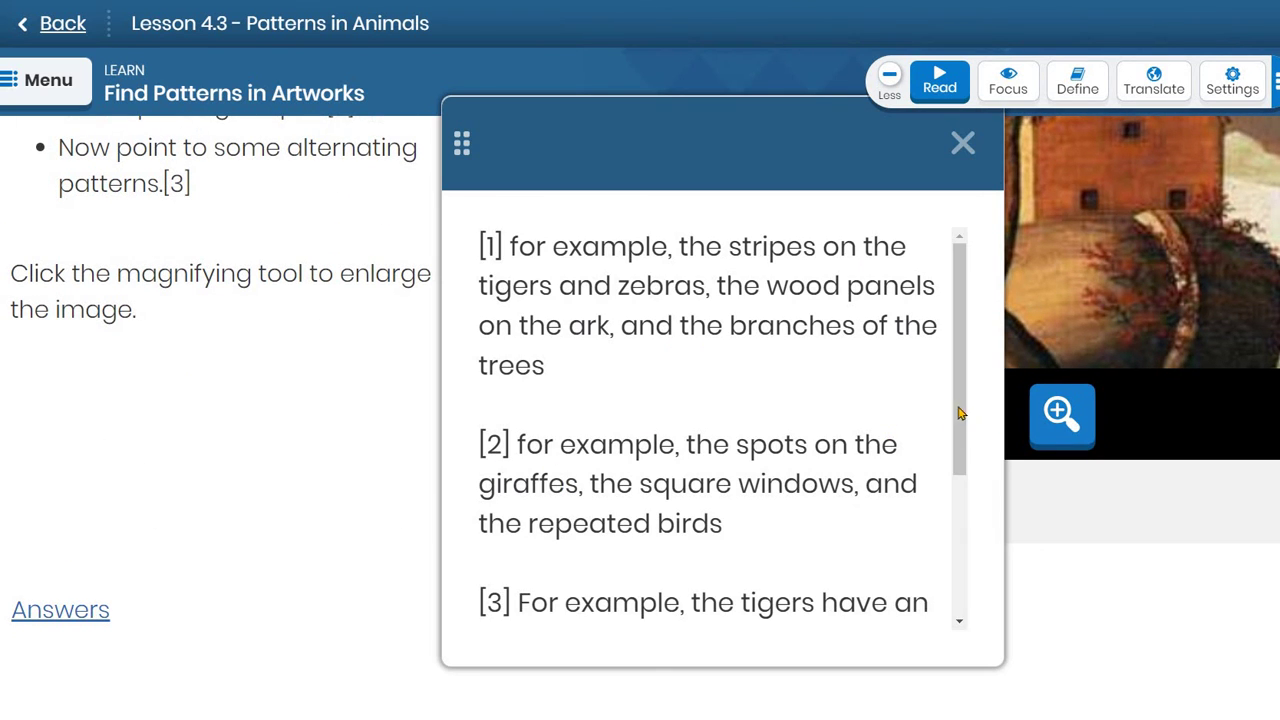
{"action": "left_click_drag", "start_coordinate": [958, 413], "coordinate": [959, 461]}
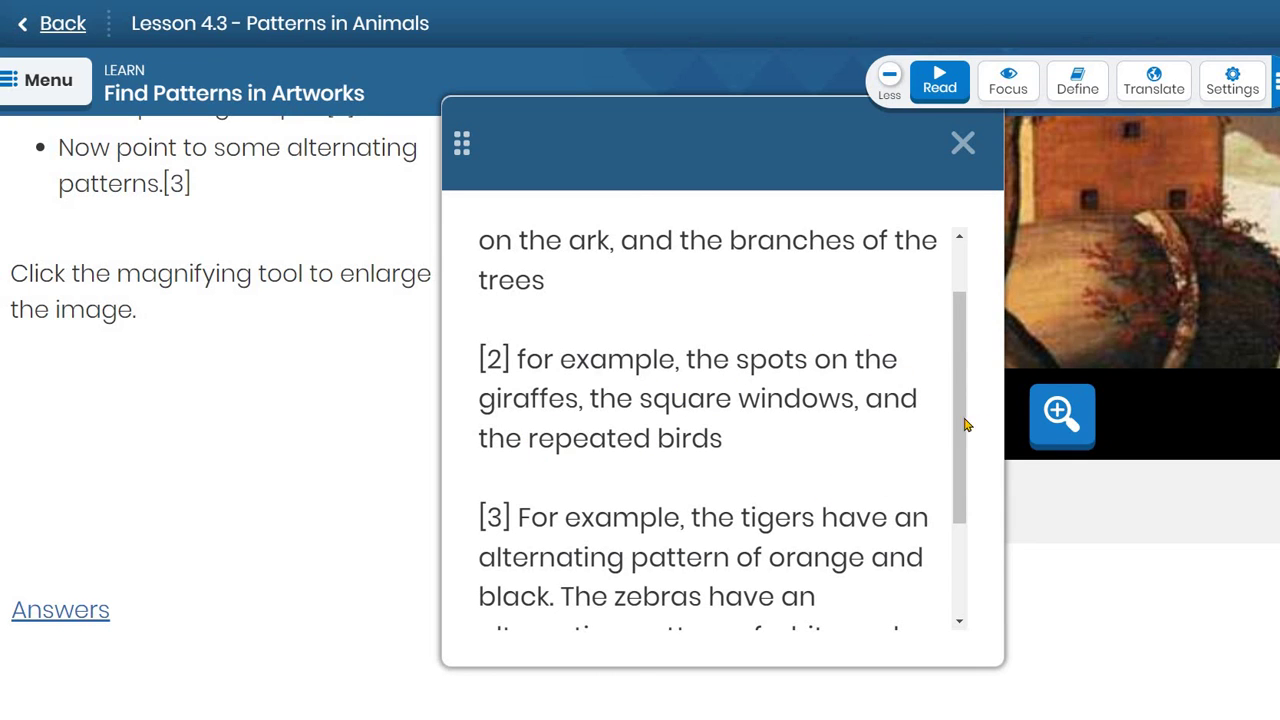
{"action": "left_click_drag", "start_coordinate": [966, 425], "coordinate": [963, 545]}
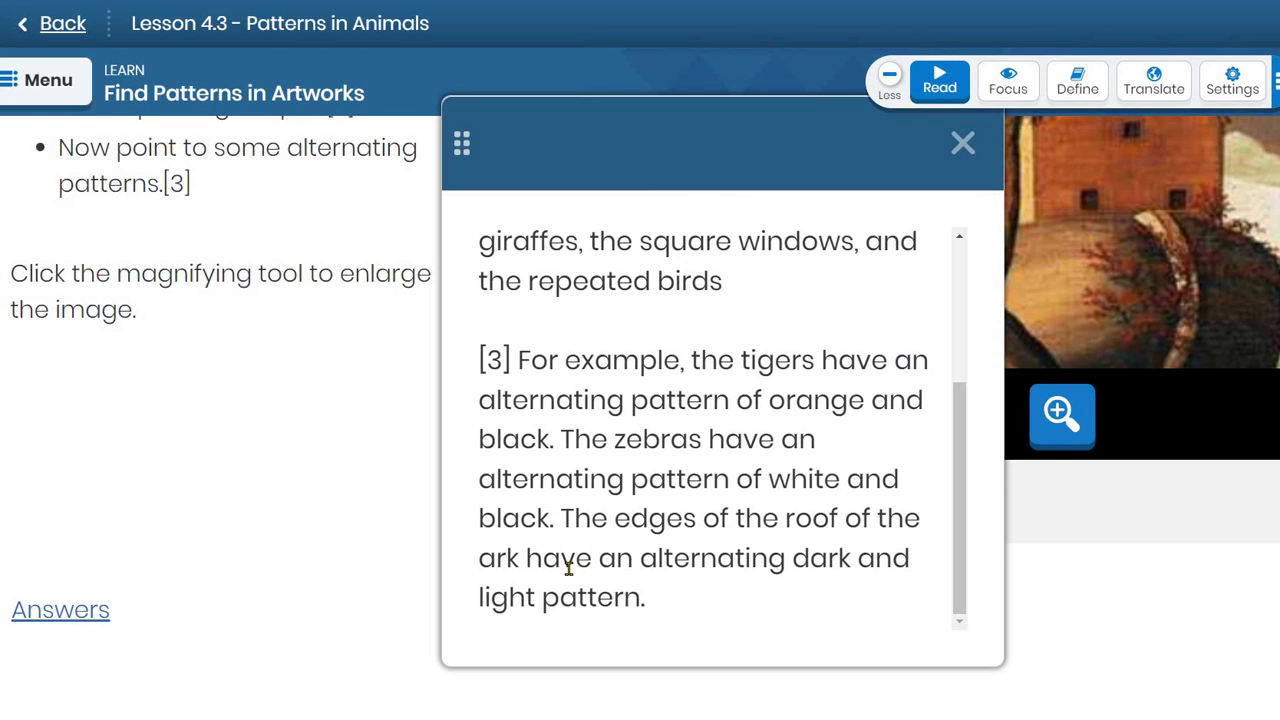
{"action": "left_click", "coordinate": [963, 145]}
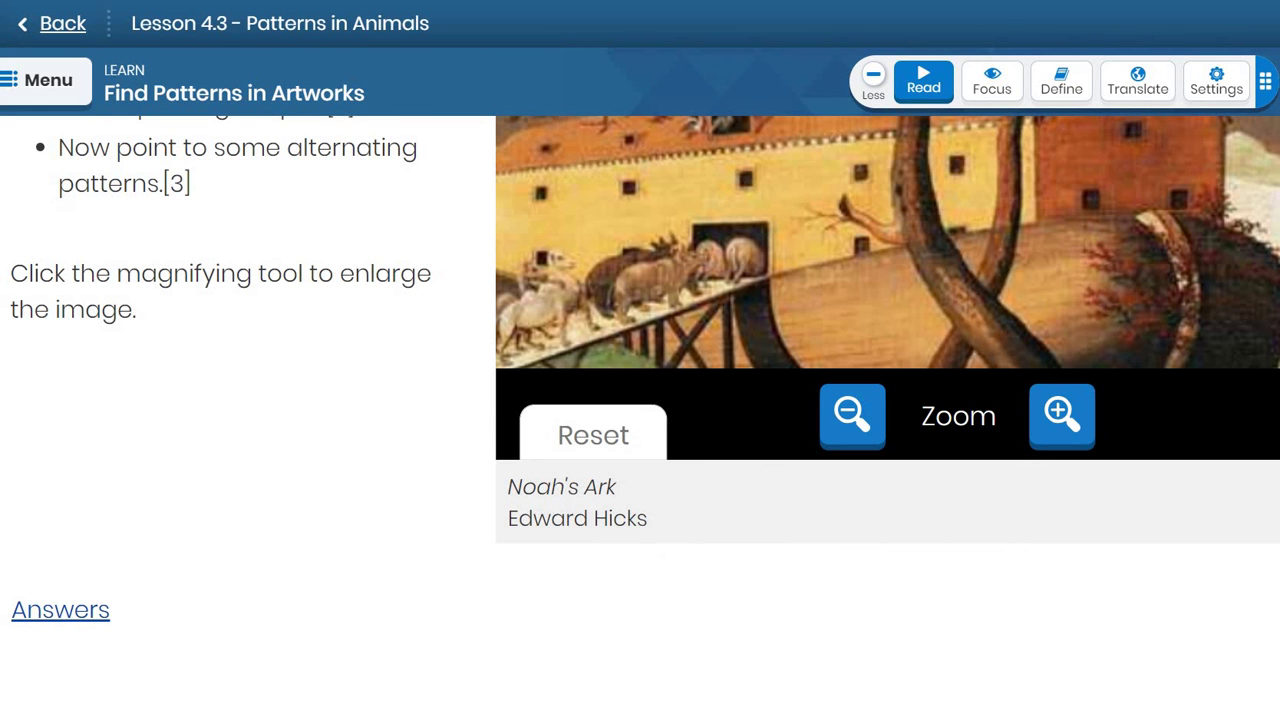
Step: Scroll back up the Find Patterns in Artworks page
{"action": "scroll", "coordinate": [927, 363], "scroll_direction": "up", "scroll_amount": 2}
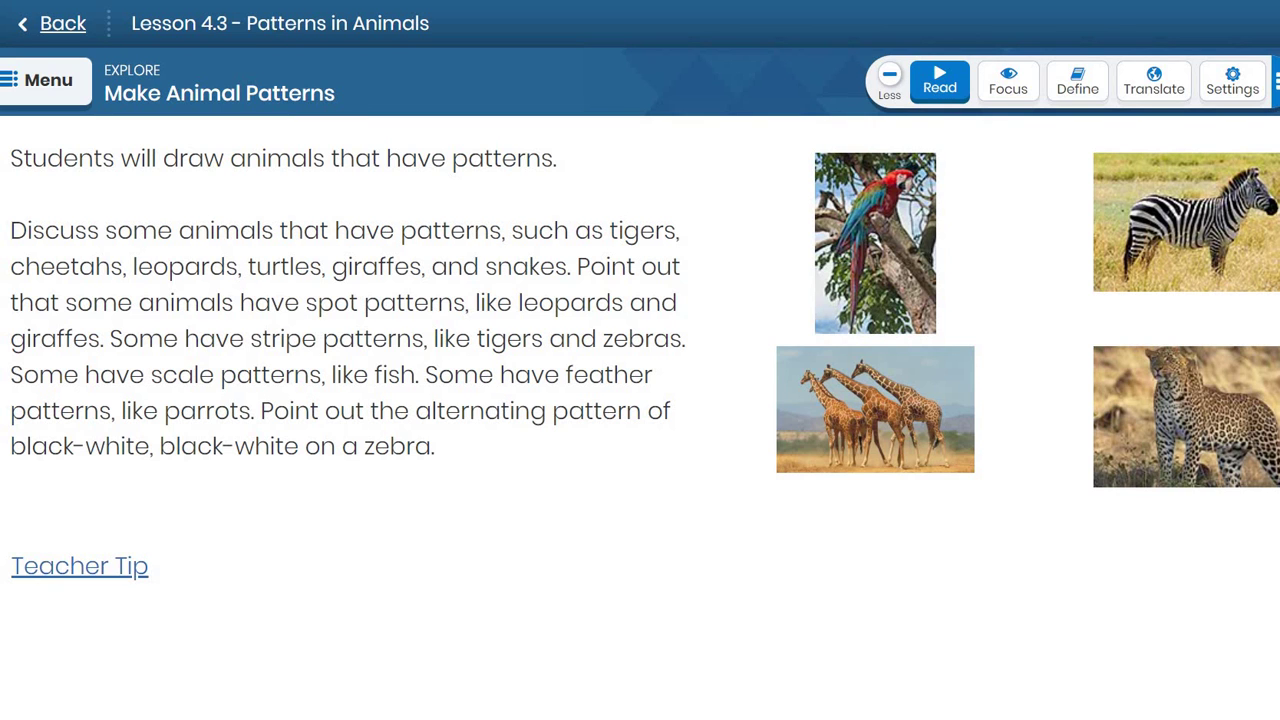
Step: Bring the Photos window with the colourful scarlet macaw drawing to the front
{"action": "left_click", "coordinate": [925, 651]}
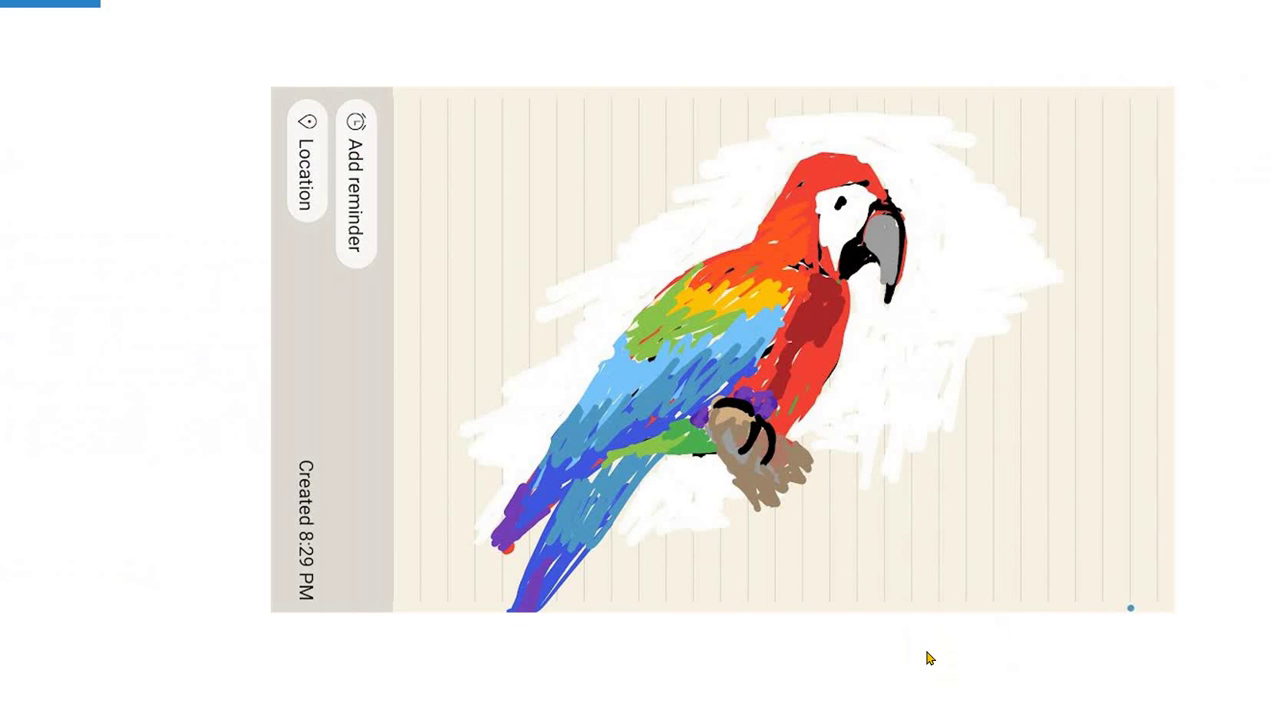